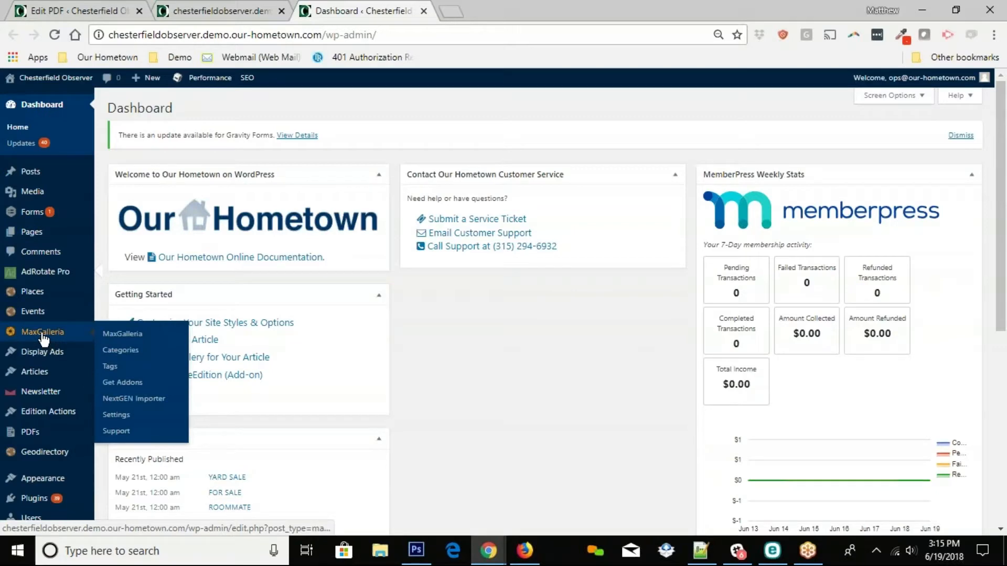
Create a new MaxGalleria image gallery and title it "Chesterfield Test".
click(42, 332)
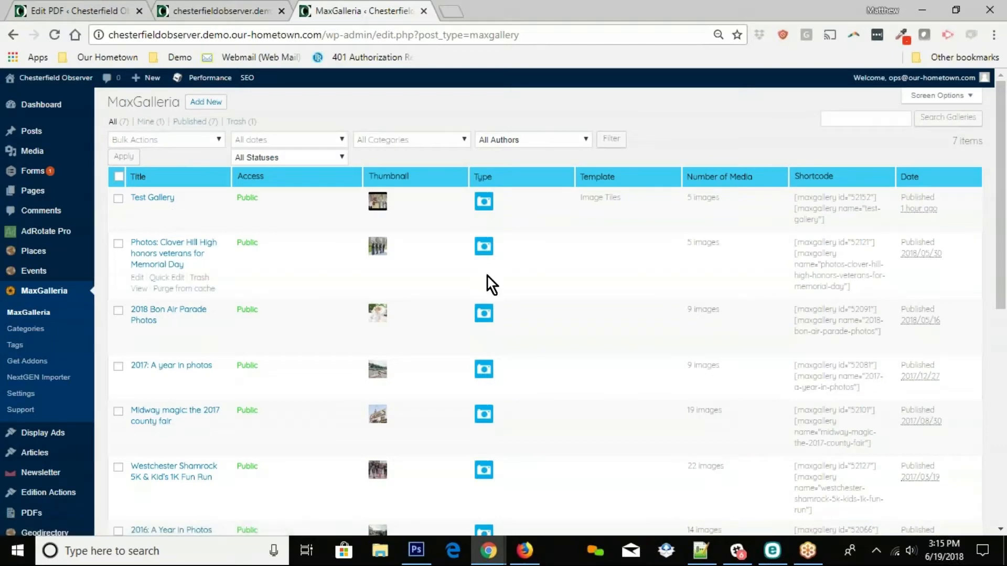
scroll(489, 278, down, 1)
scroll(329, 266, up, 1)
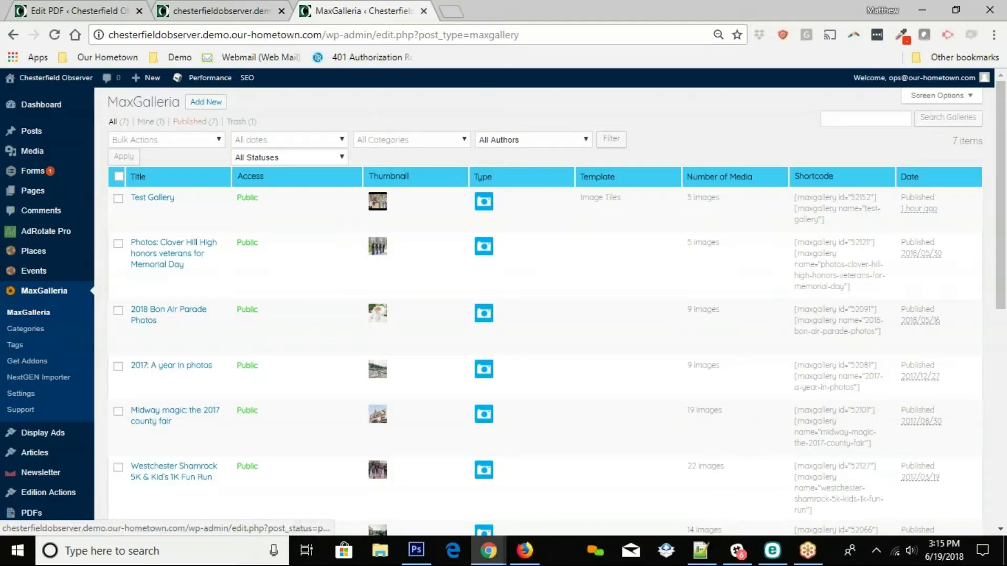
click(205, 102)
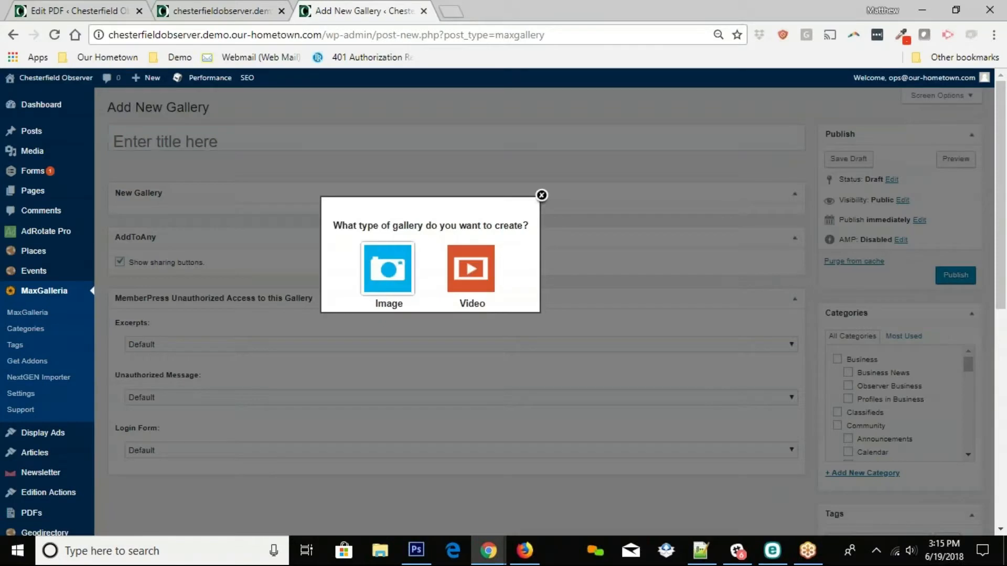
click(401, 270)
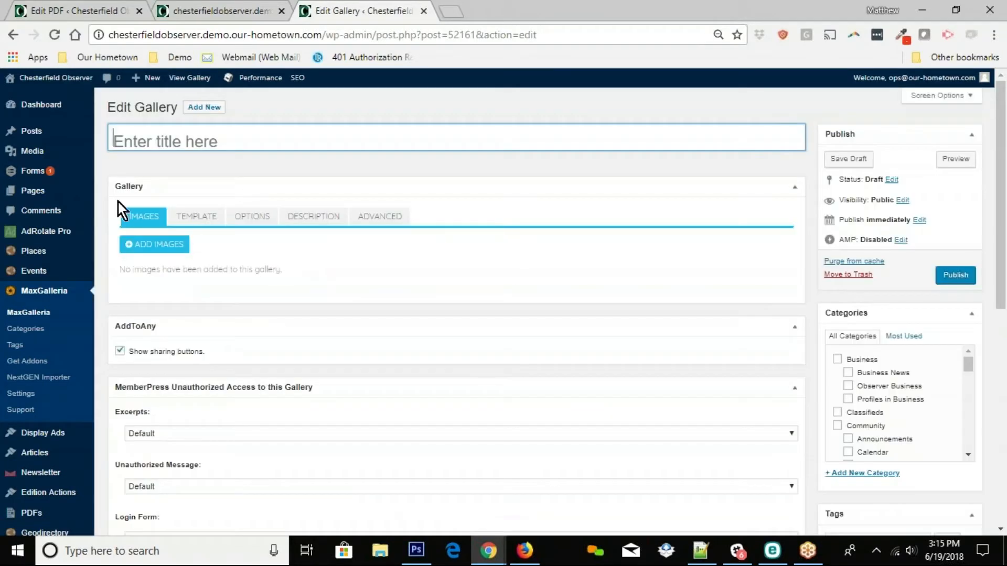
click(149, 147)
text(Chesterfield Test)
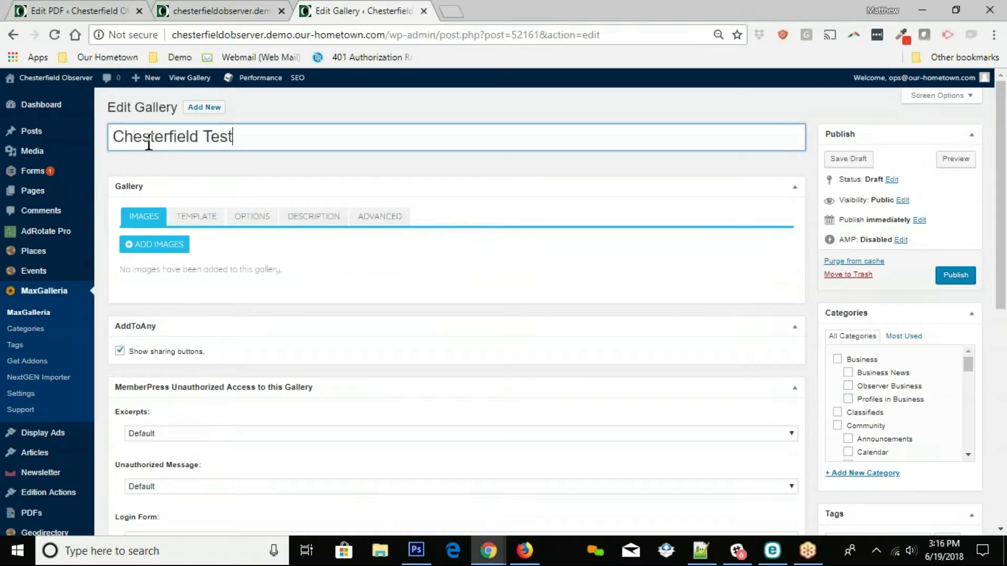
Add Gallery3_0.jpg, Chesterfieldfair_01.preview.jpg, the Observer sign photo and the "Semper Fit" front page from the media library, then reload the gallery.
click(143, 257)
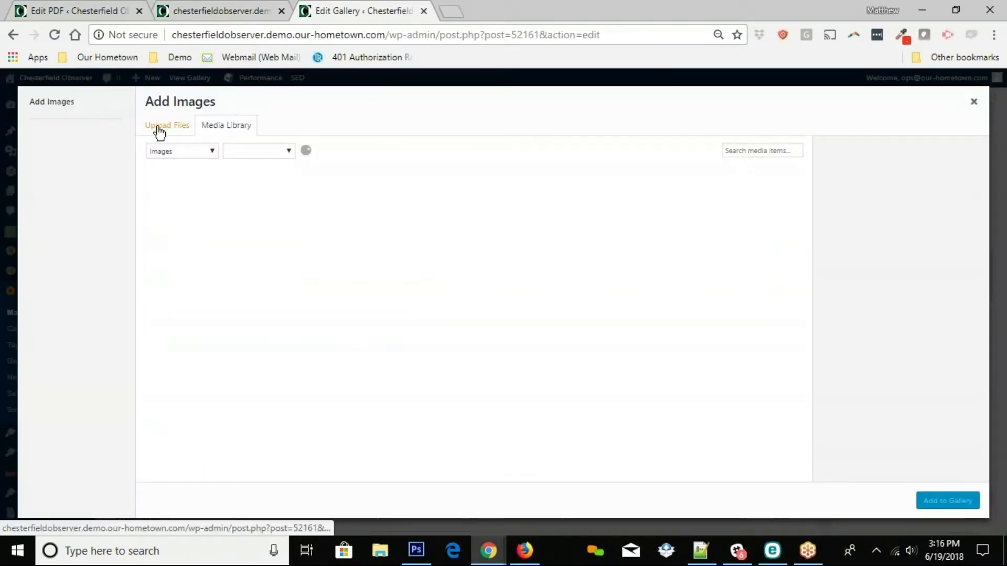
click(159, 132)
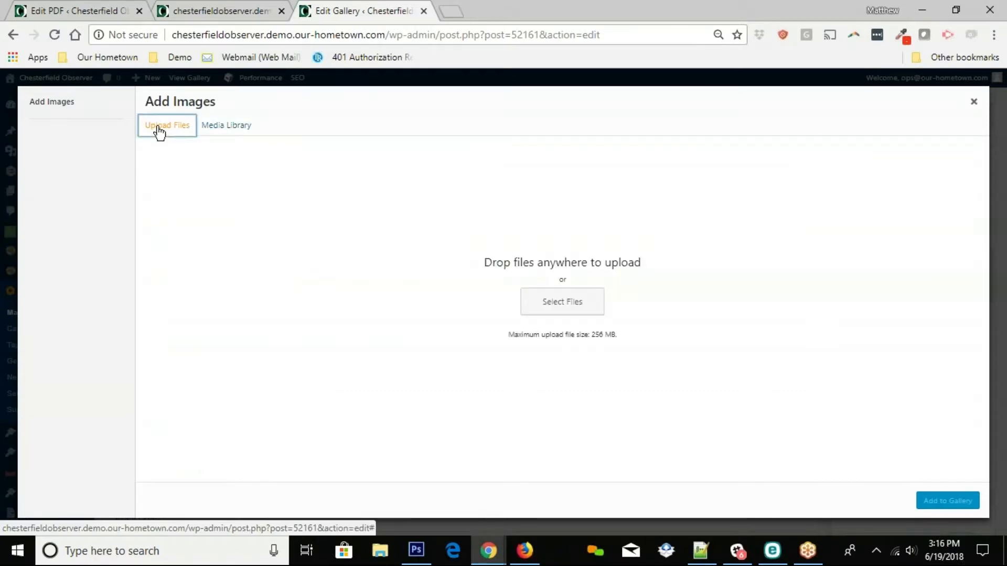
click(226, 125)
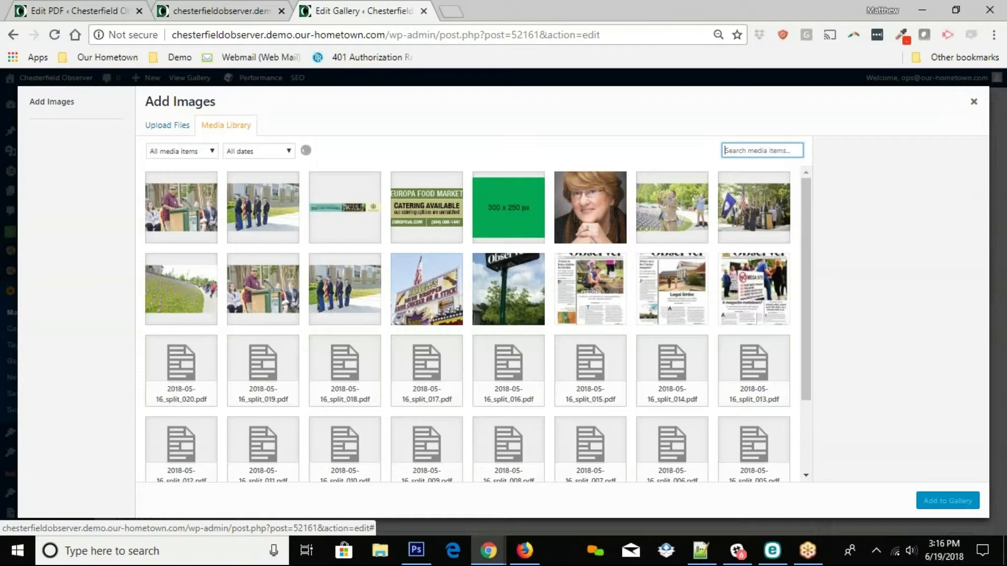
click(257, 288)
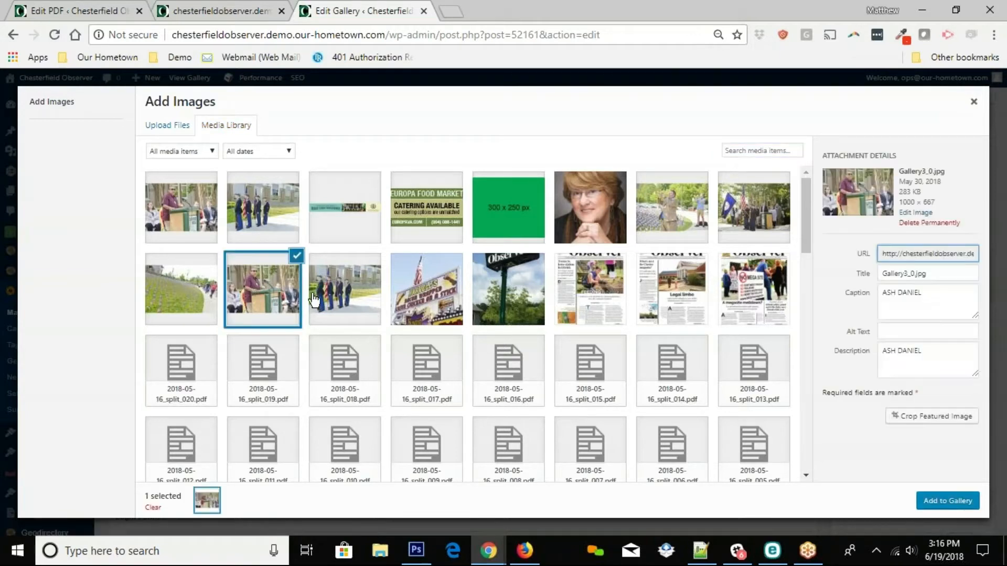
click(445, 282)
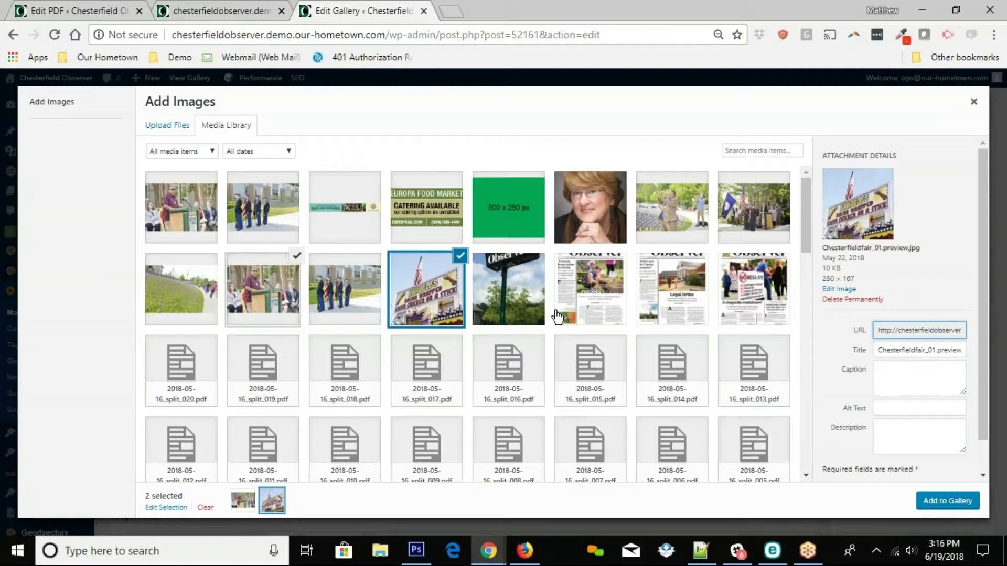
click(498, 300)
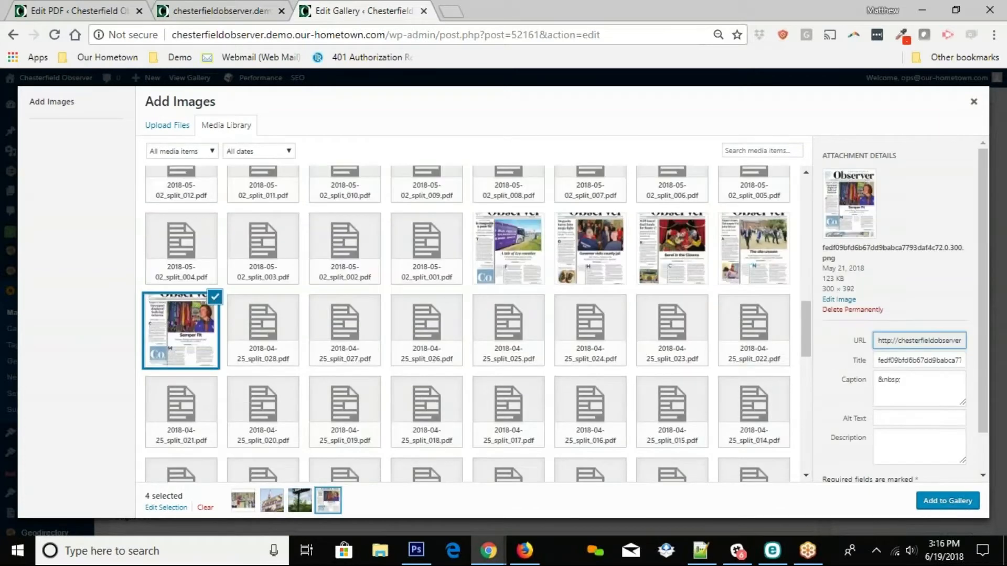
click(960, 498)
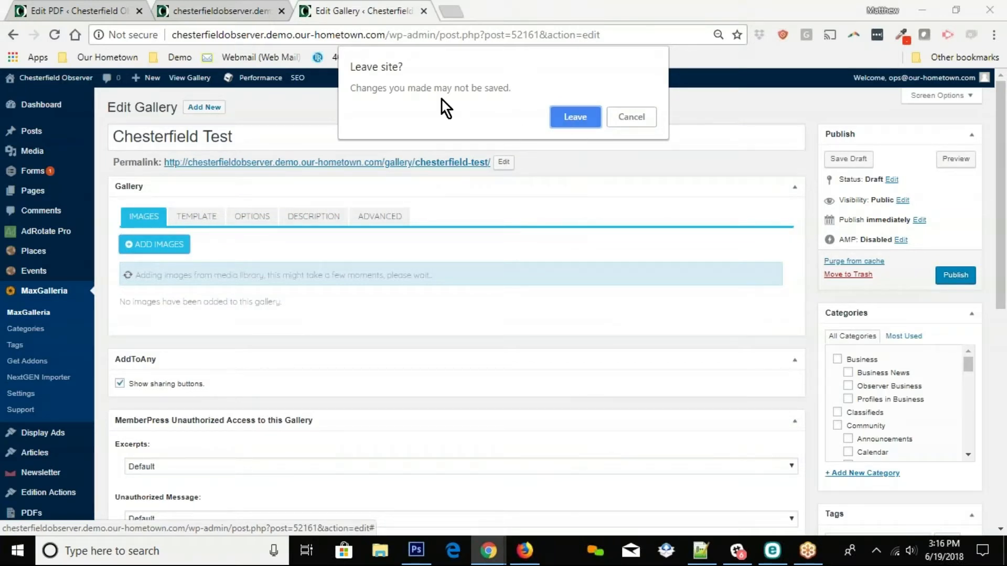
click(576, 115)
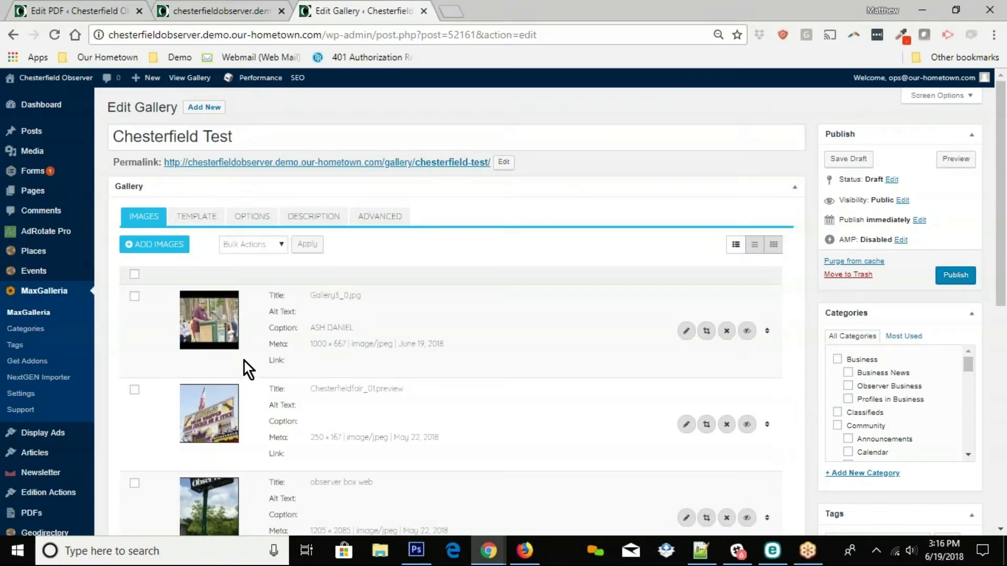
Review the images added to the Chesterfield Test gallery and publish it.
scroll(244, 360, down, 1)
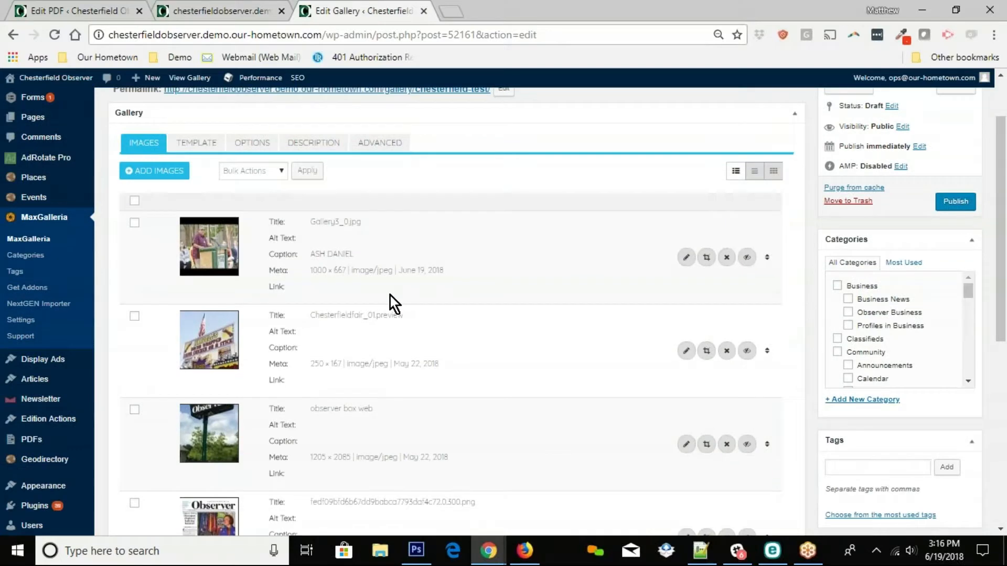
scroll(390, 296, down, 3)
scroll(391, 296, up, 2)
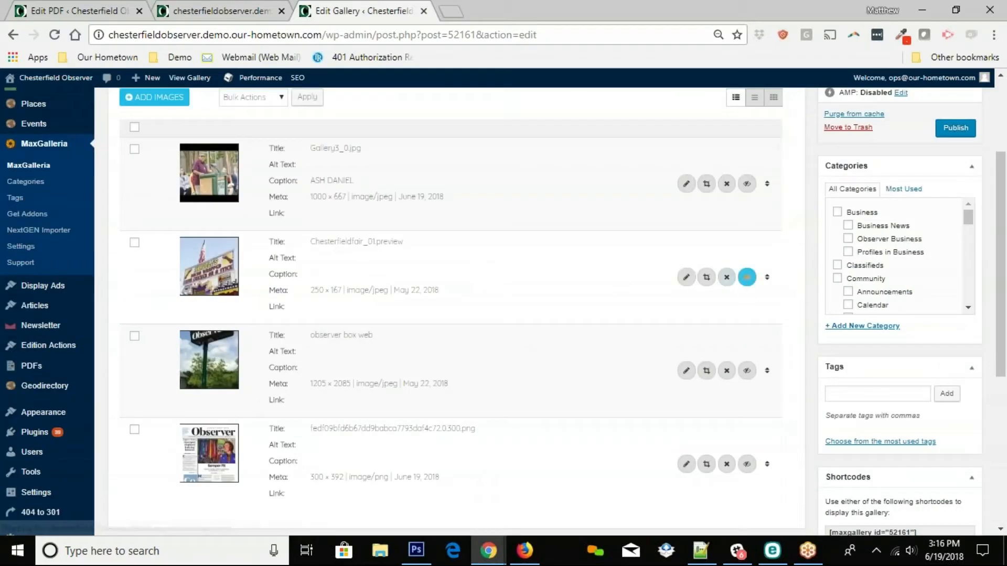
scroll(814, 417, up, 2)
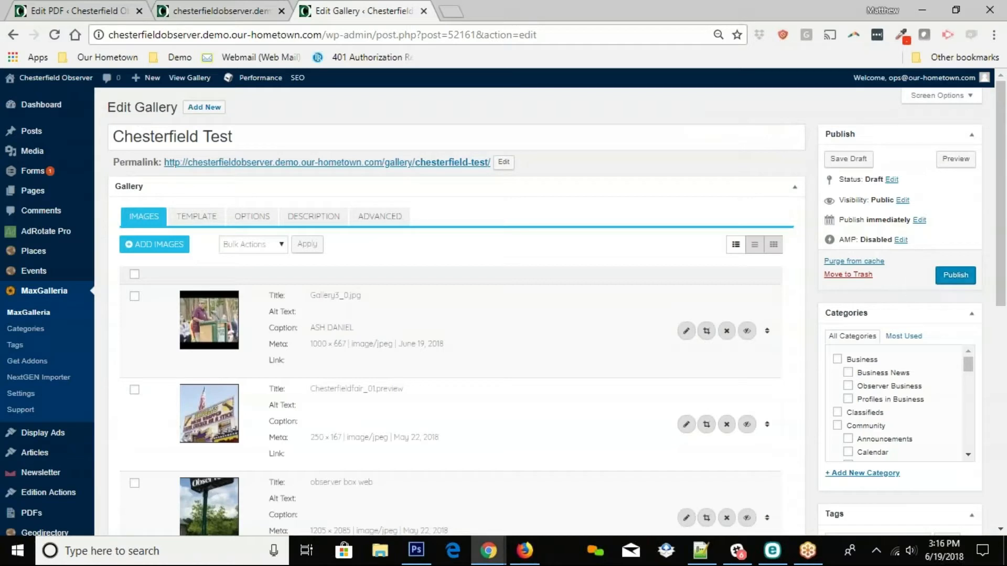
click(955, 275)
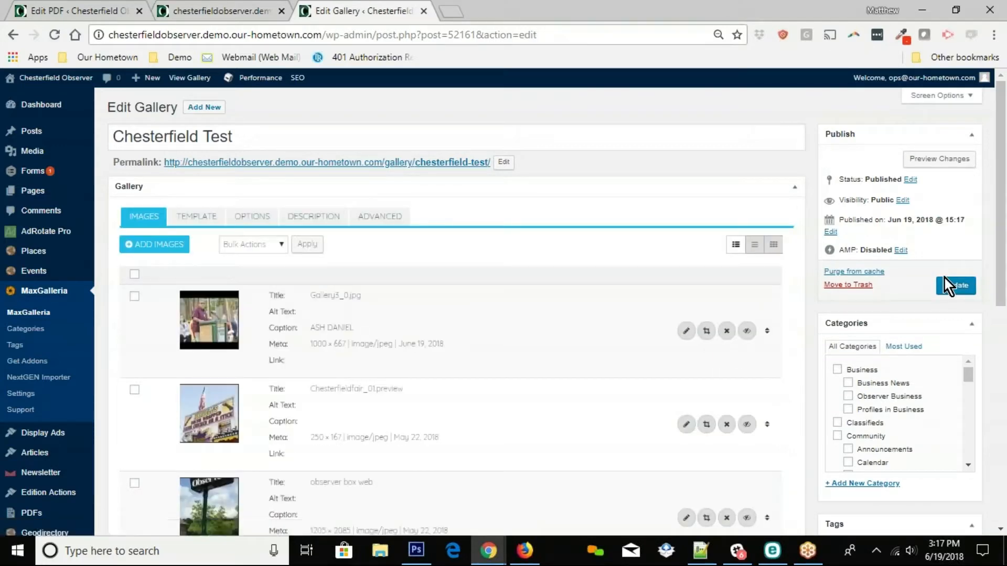
Find the published gallery's shortcodes and highlight the one that uses the gallery ID.
scroll(820, 306, down, 3)
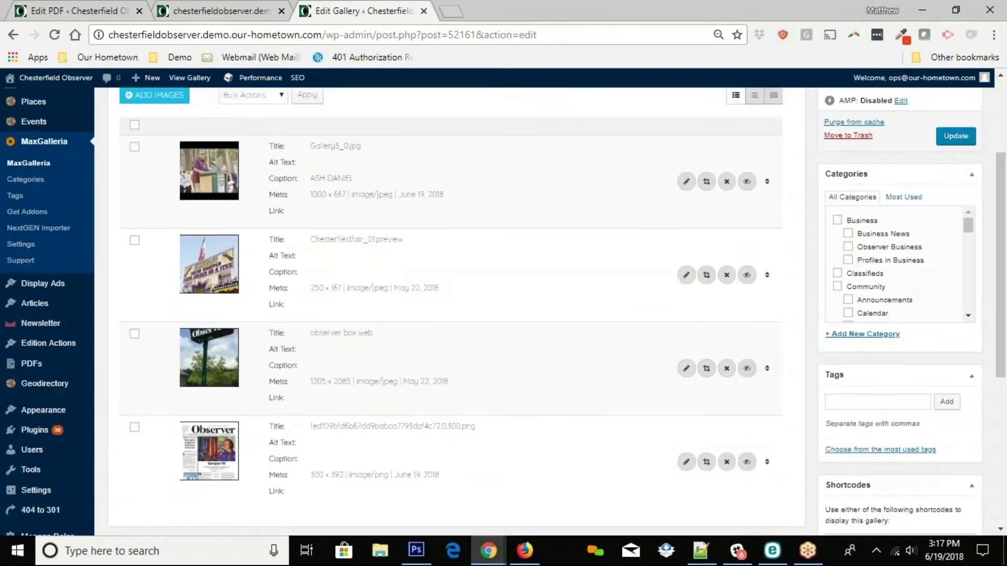
scroll(820, 305, up, 2)
scroll(819, 305, up, 2)
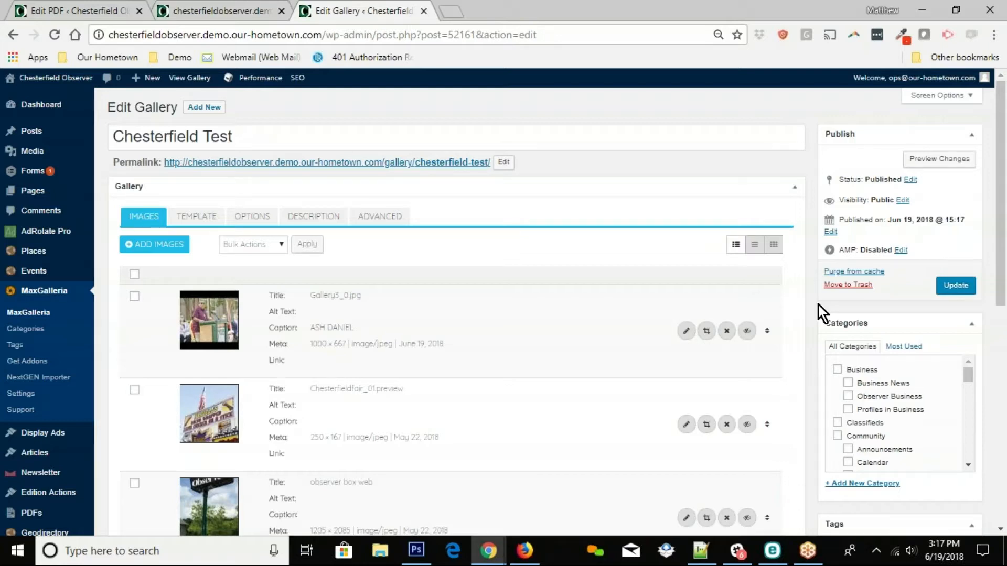
scroll(819, 305, down, 6)
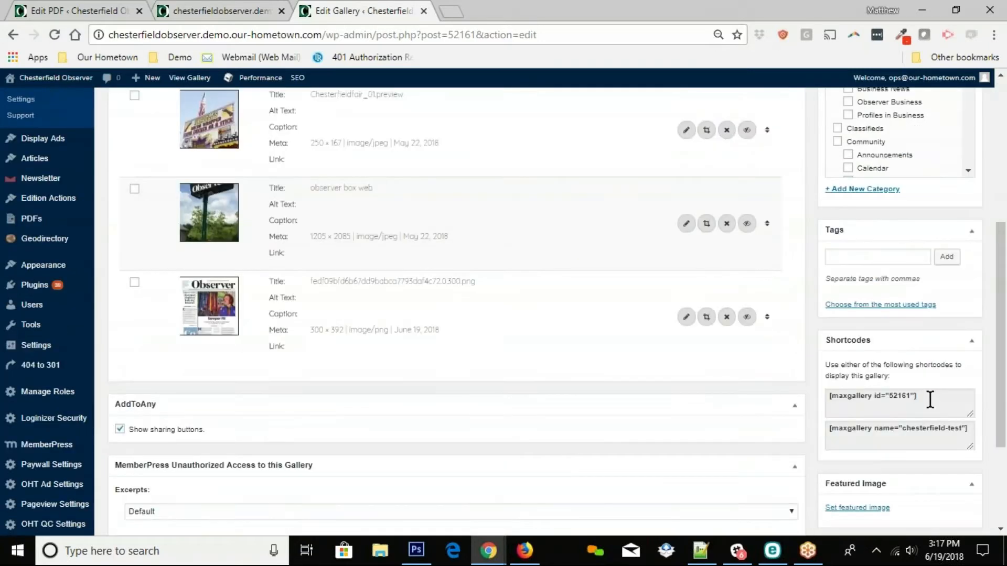
drag(929, 400, 825, 397)
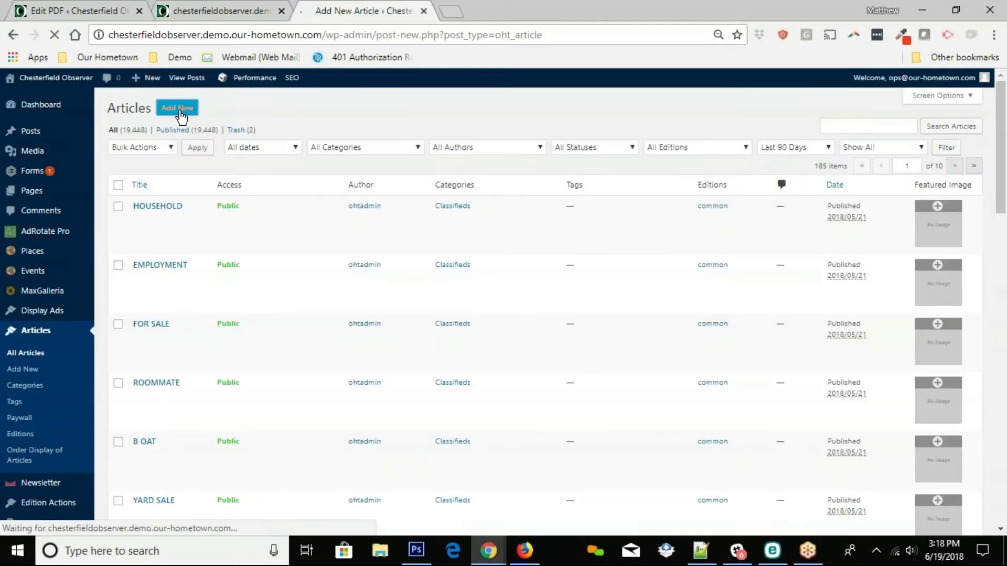
Start a new article titled "This Weeks Gallery" and place the cursor in its body.
text(This Week's)
text( Gallery)
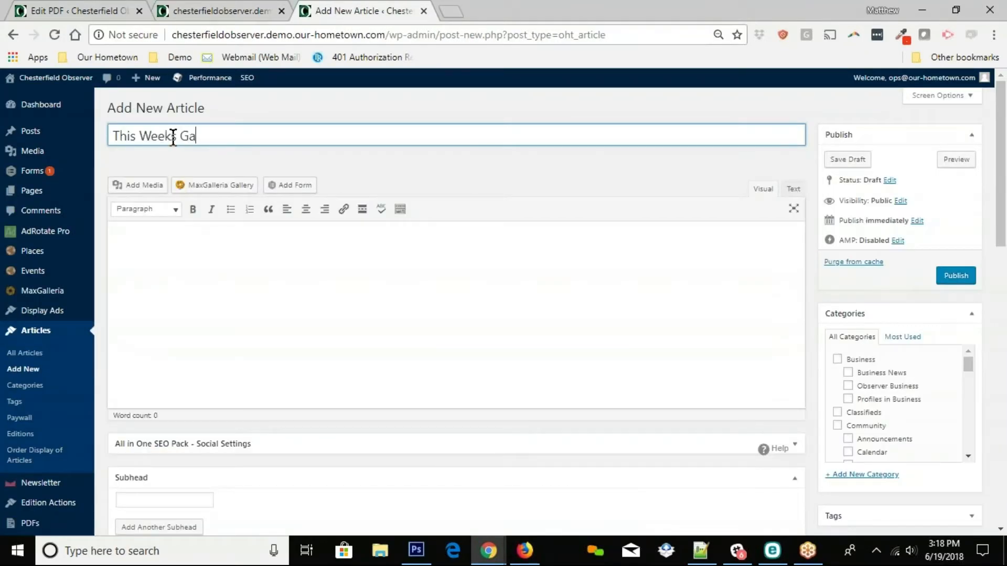
click(171, 247)
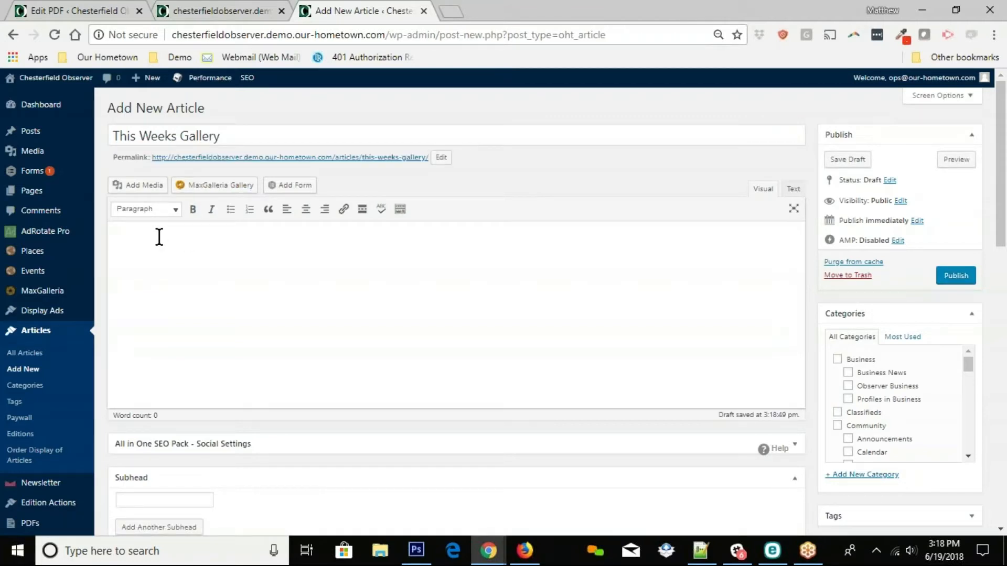
Insert the Chesterfield Test image gallery into the article body through MaxGalleria.
click(223, 190)
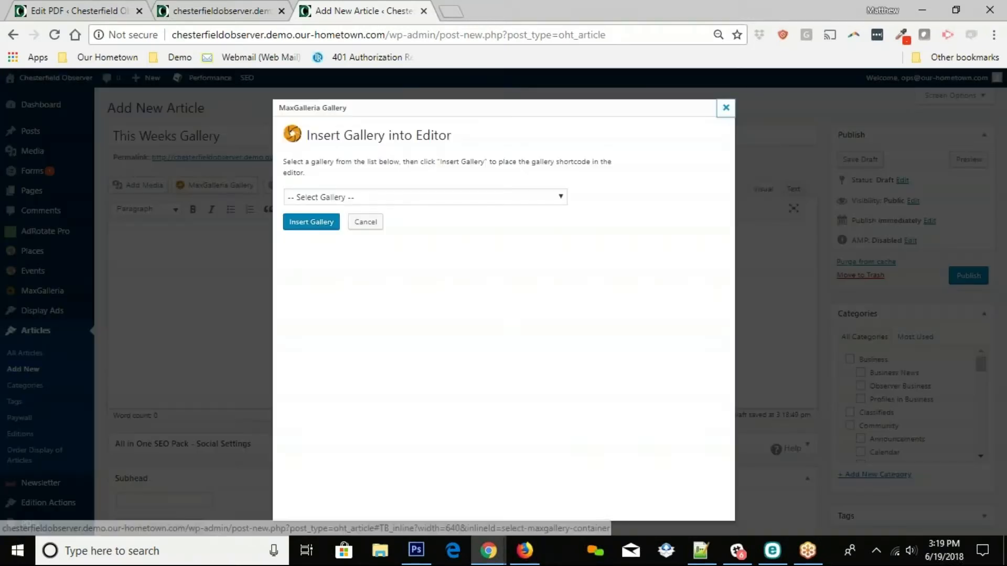
click(338, 198)
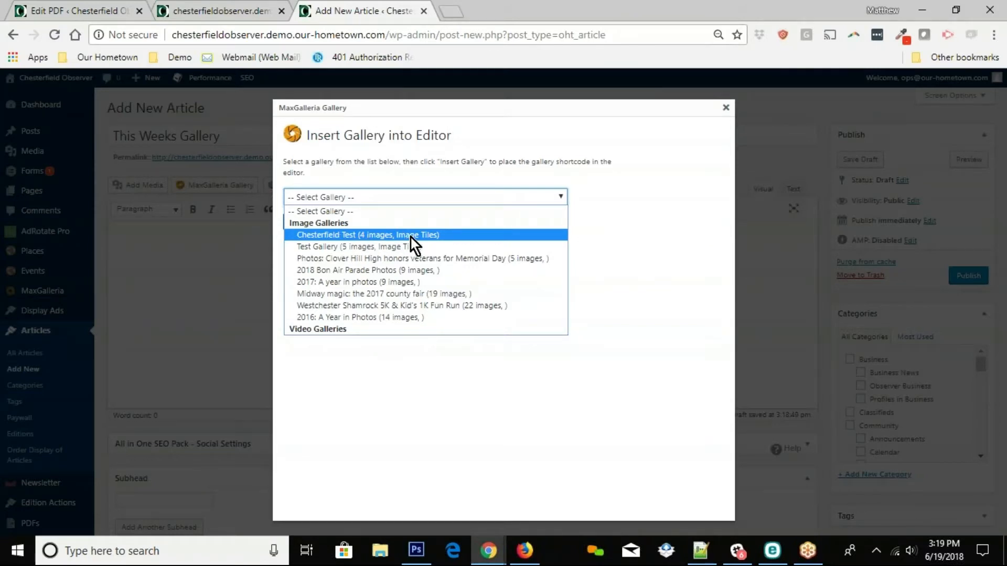
click(430, 238)
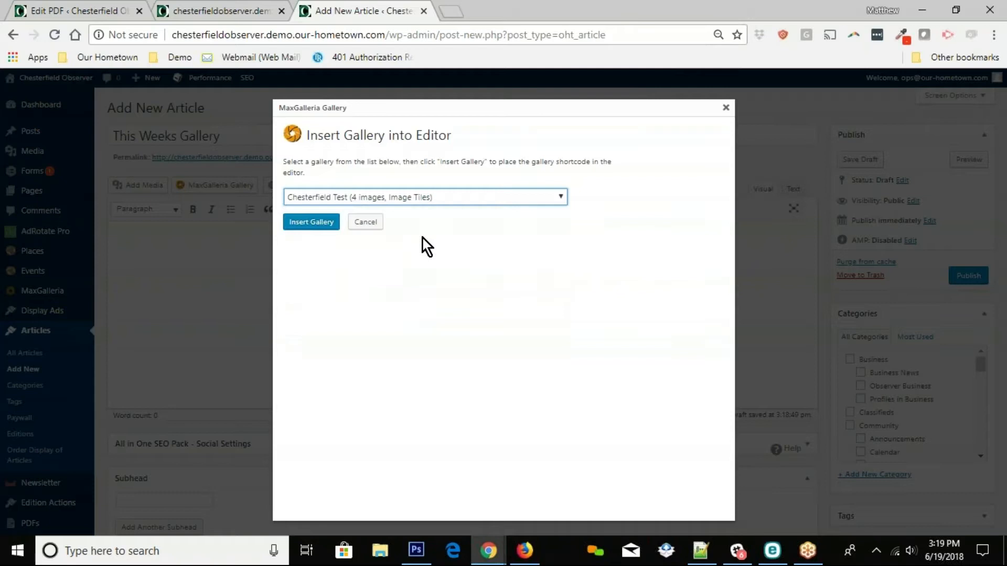
click(333, 227)
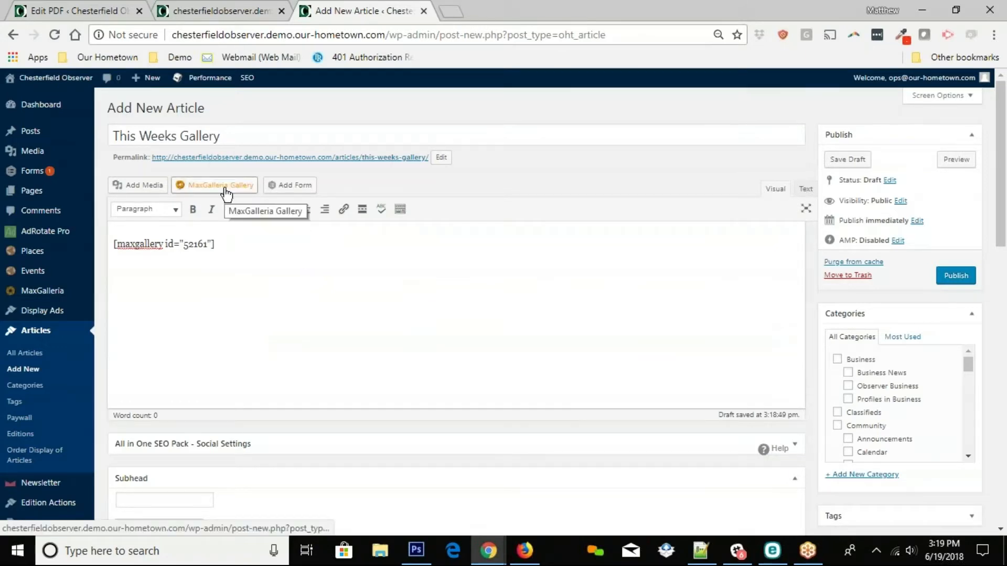
Assign the article to the Featured and Front Page categories and publish it.
scroll(903, 422, down, 3)
scroll(897, 419, up, 3)
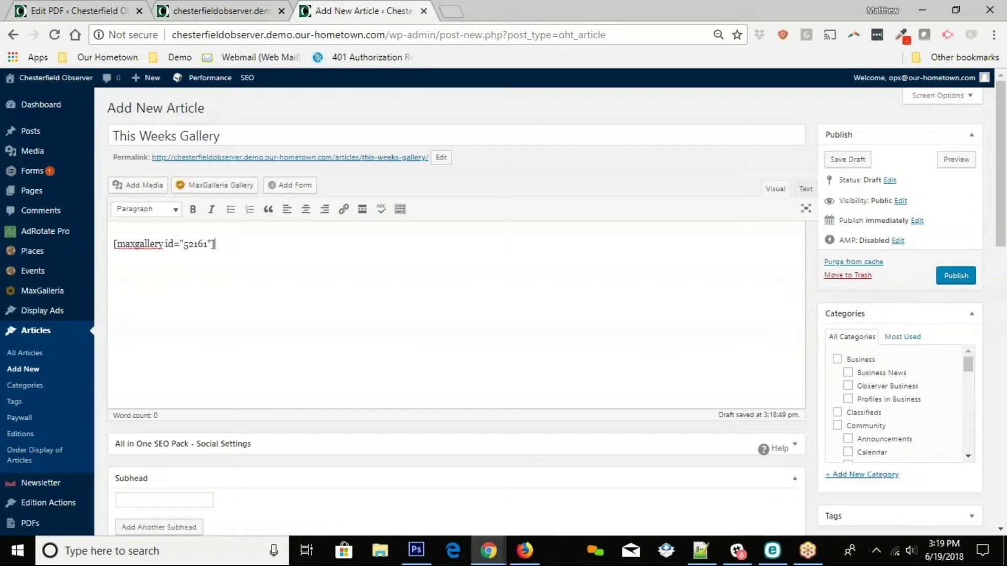
scroll(863, 426, down, 5)
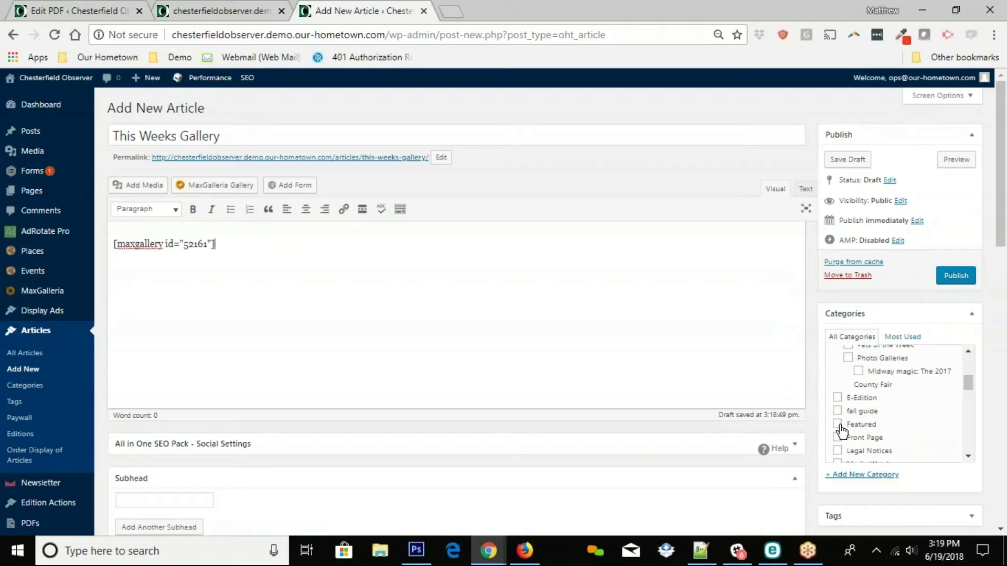
click(837, 424)
click(838, 437)
click(955, 276)
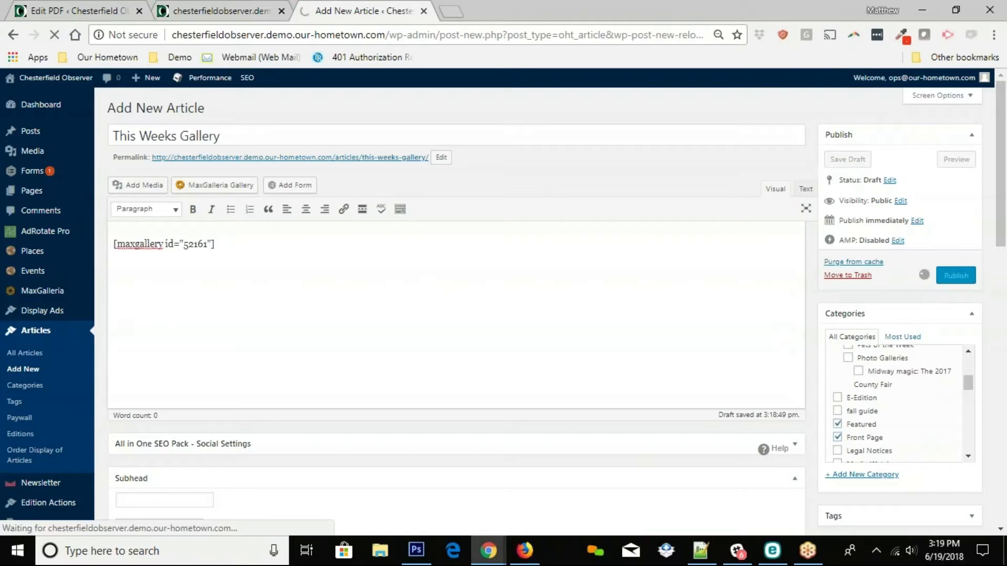
Switch to the site's front page and open the This Weeks Gallery article to view its image gallery.
click(160, 12)
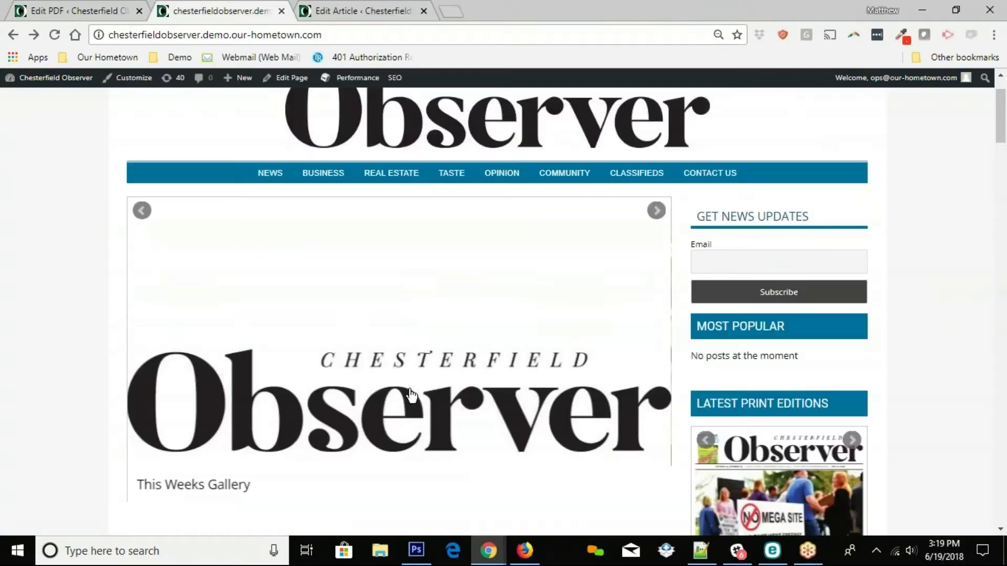
scroll(417, 404, down, 1)
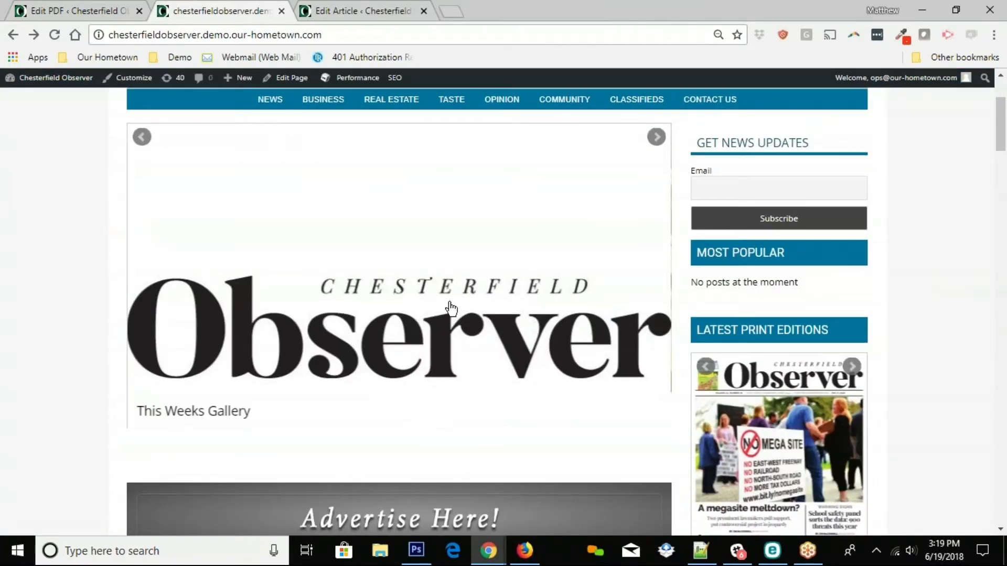
click(141, 137)
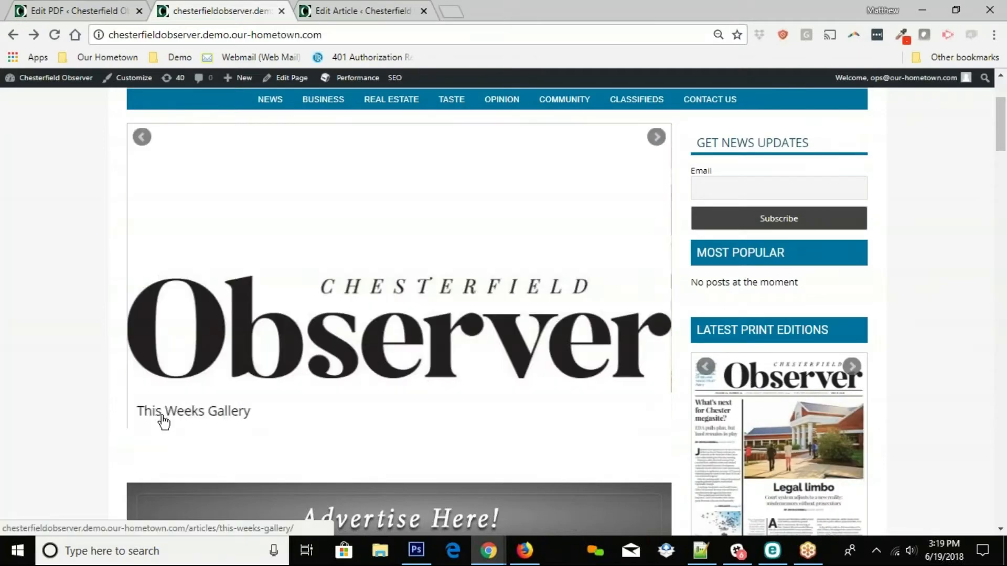
click(391, 343)
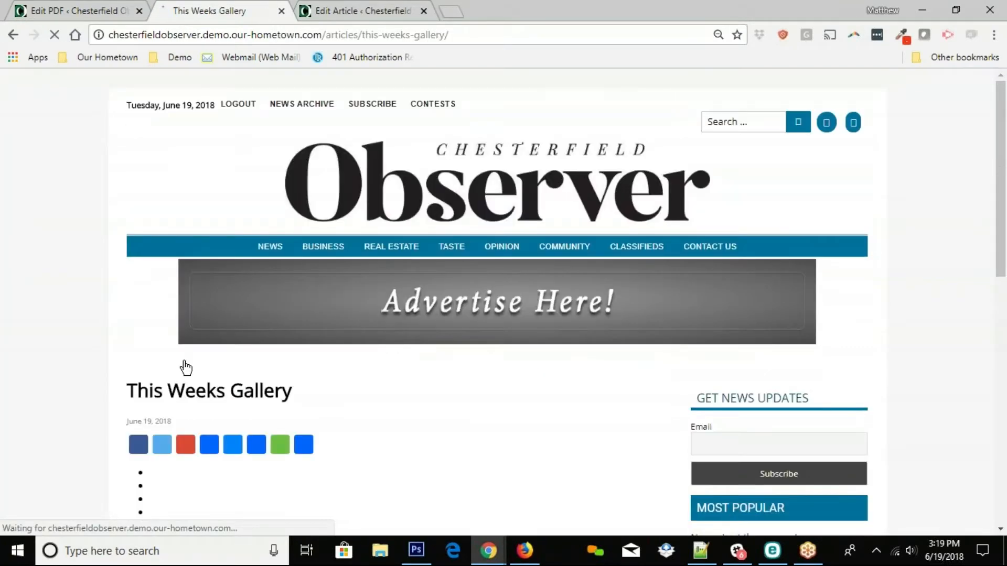
scroll(105, 359, down, 3)
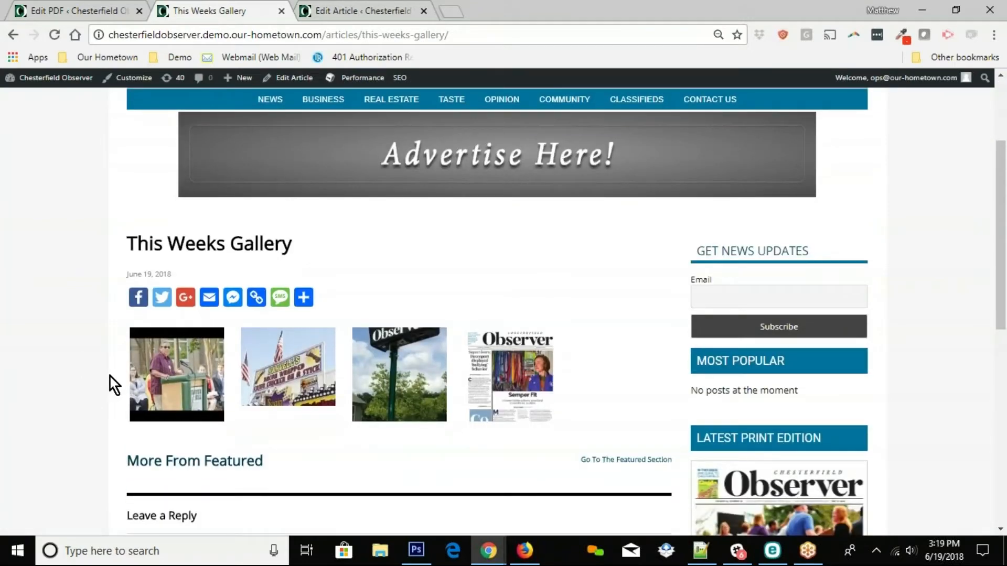
Enlarge the first image of the article's gallery, browse onward through the slideshow, close it and look over the article page.
click(175, 386)
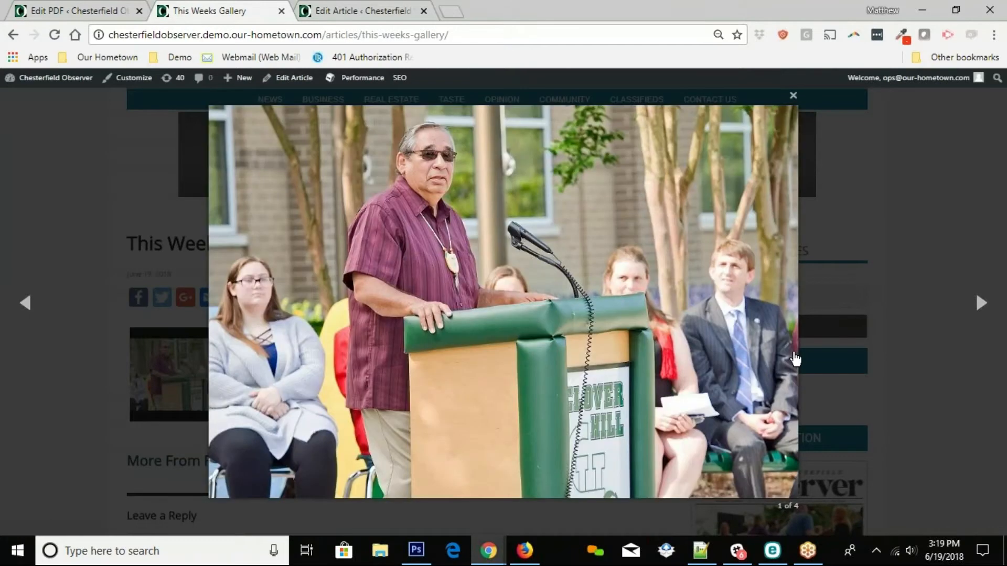
click(976, 309)
click(575, 241)
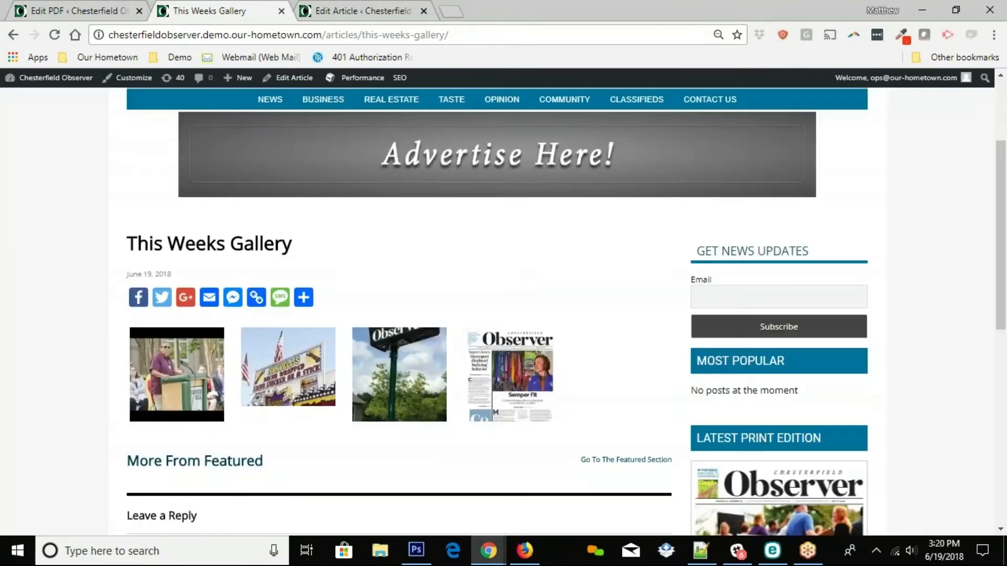
scroll(181, 315, down, 3)
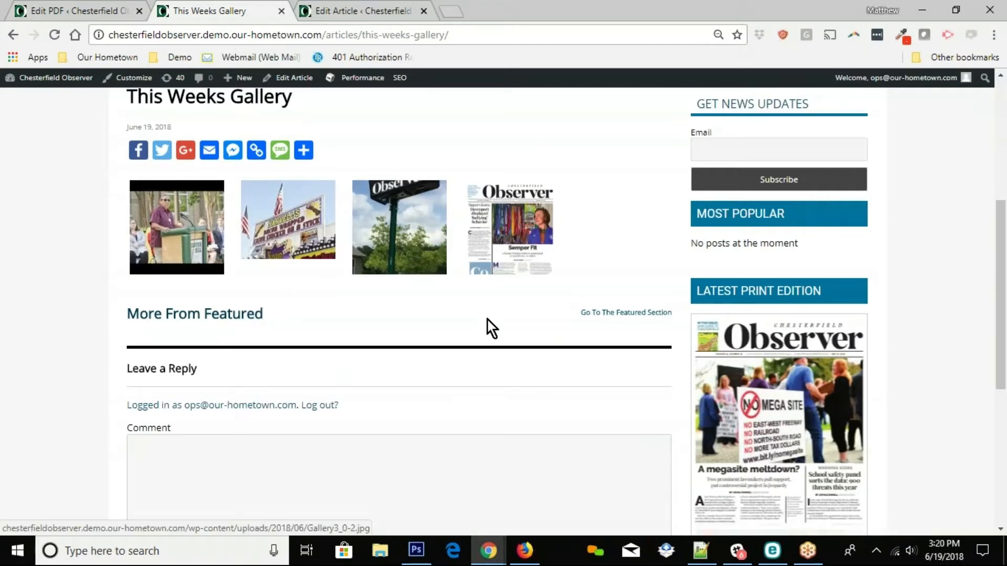
scroll(275, 310, up, 4)
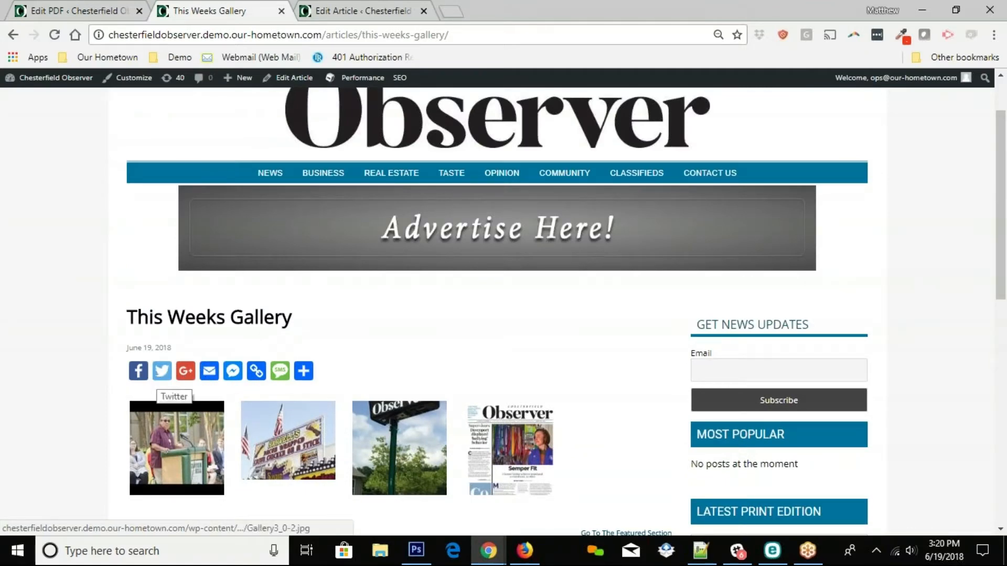
scroll(549, 354, up, 1)
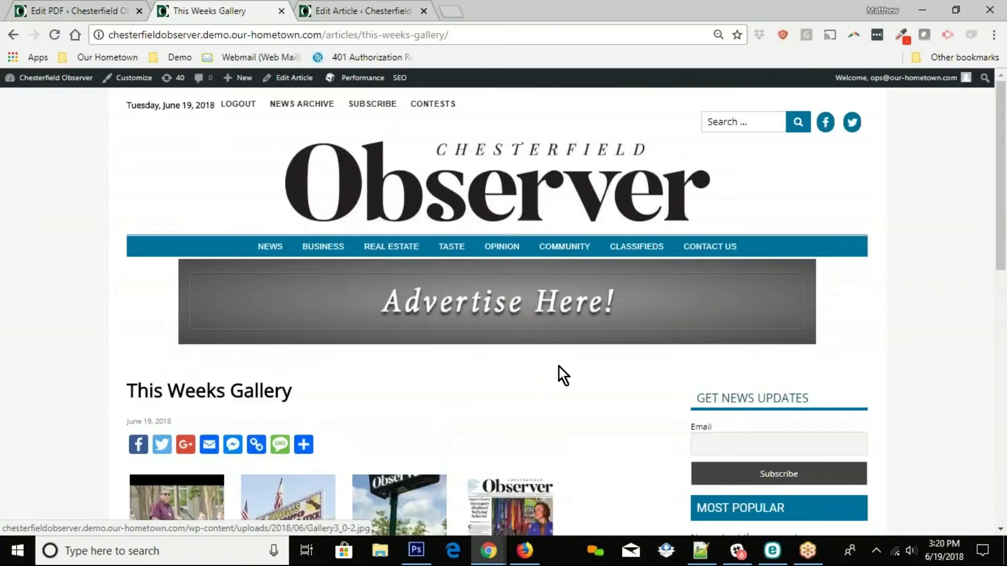
scroll(570, 384, down, 1)
scroll(572, 386, up, 1)
Return to the newspaper's front page and examine the Top Stories and sidebar content around the gallery article.
click(498, 171)
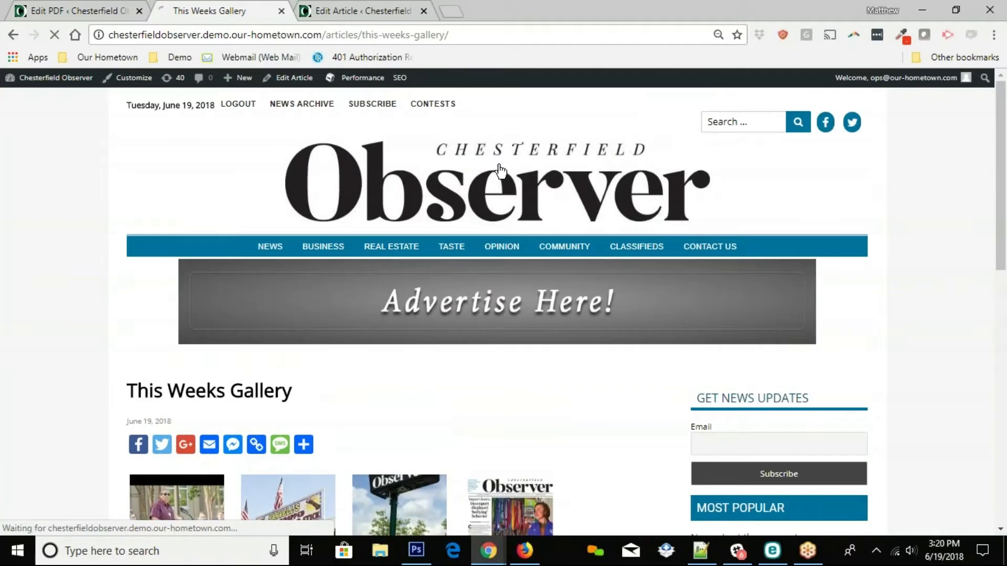
scroll(834, 418, down, 5)
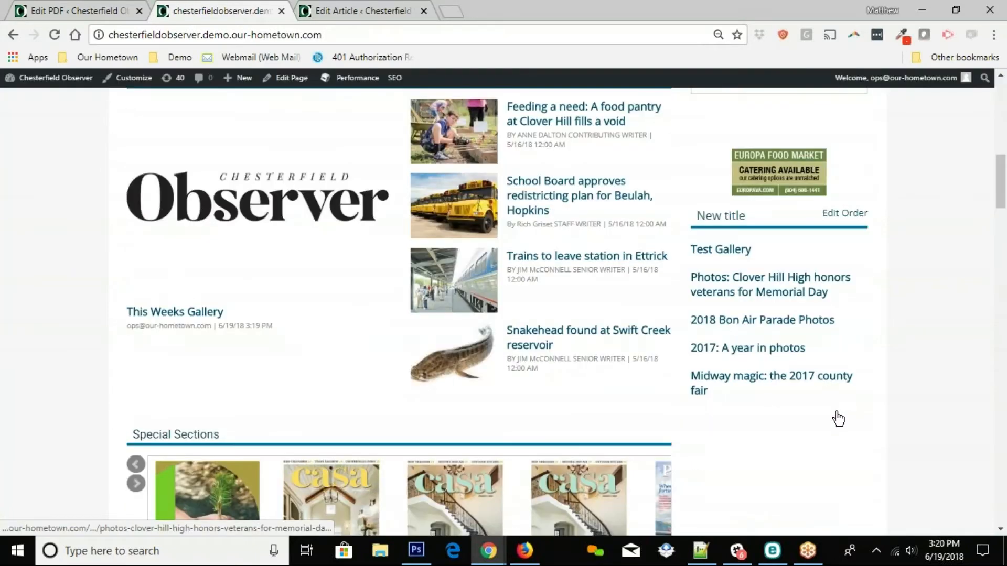
scroll(763, 342, up, 3)
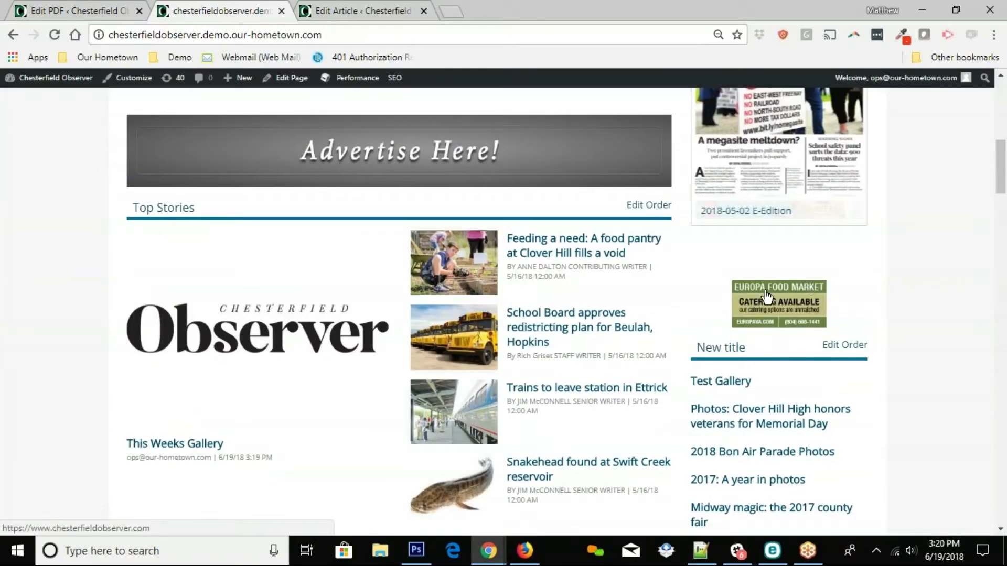
scroll(790, 205, up, 2)
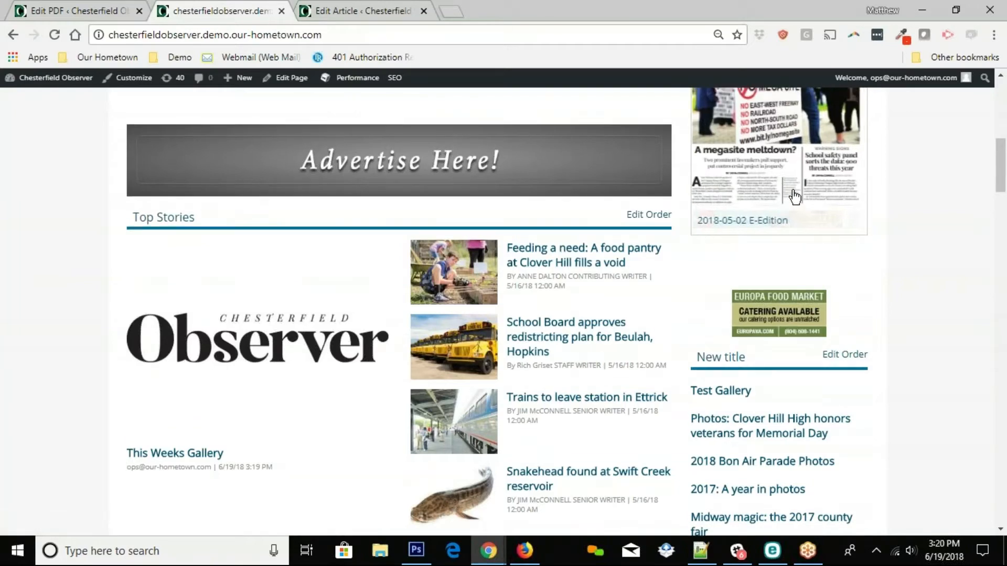
scroll(934, 334, up, 3)
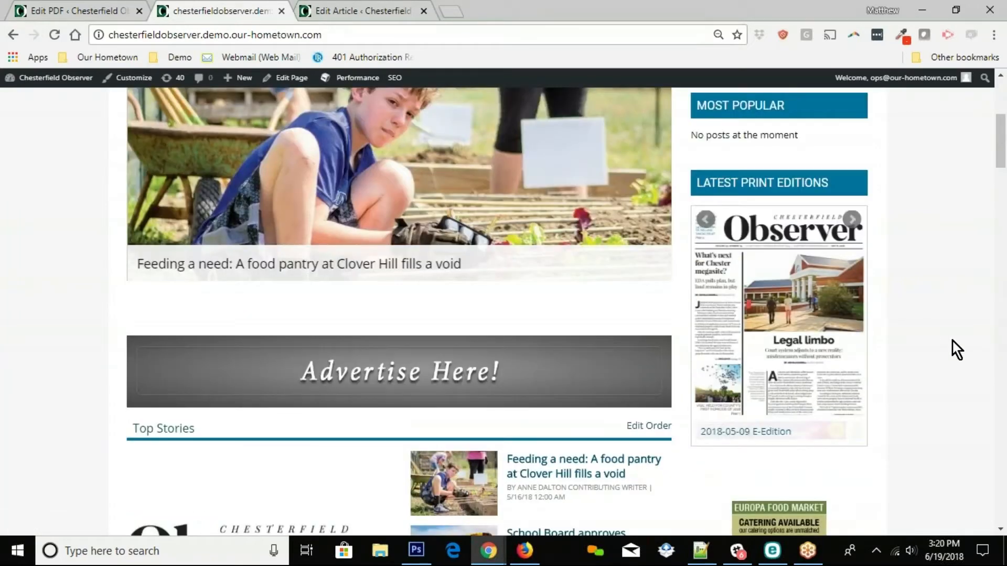
Visit the site from the article editor and open the Widgets section of the site's Customizer.
click(344, 13)
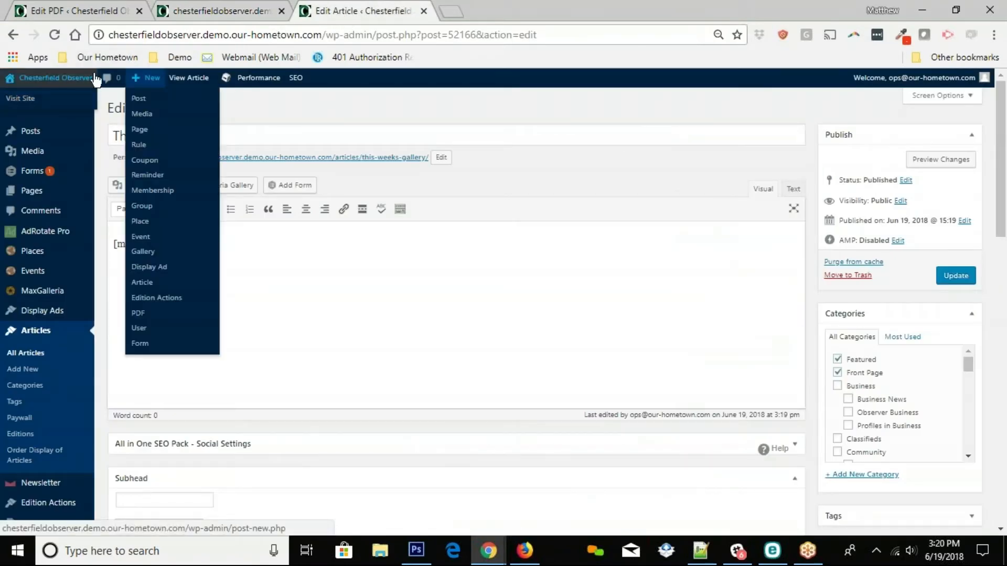
click(21, 98)
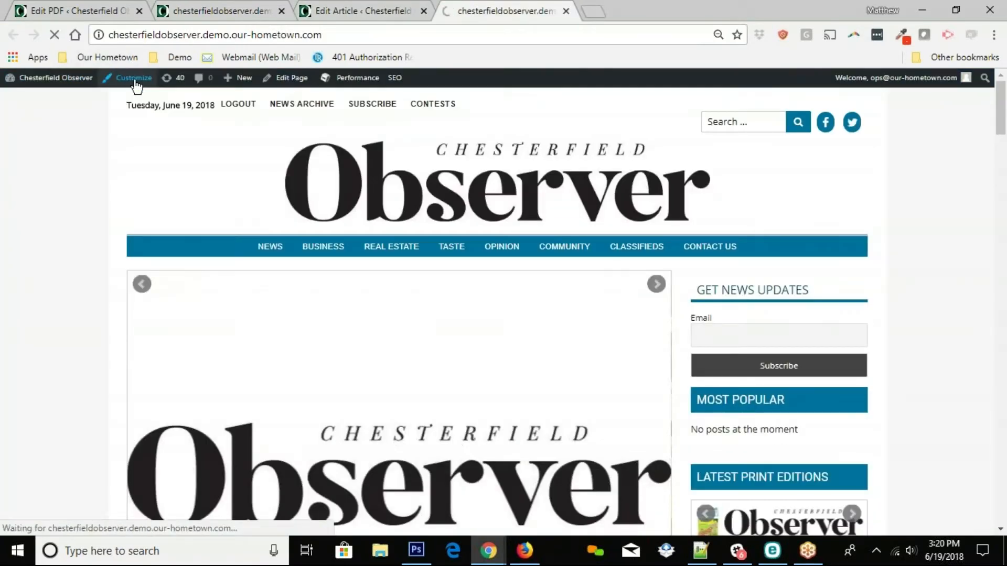
click(134, 80)
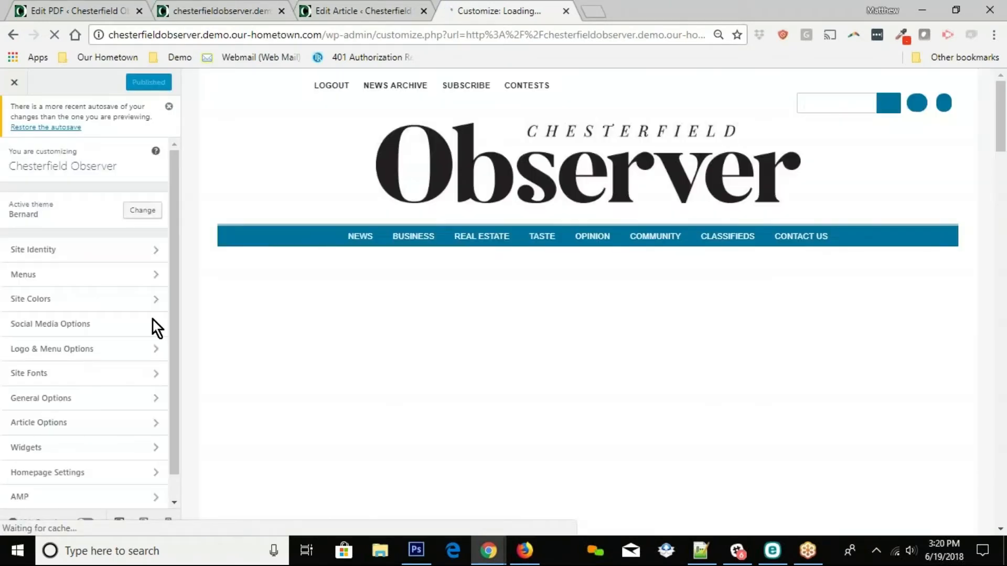
click(84, 447)
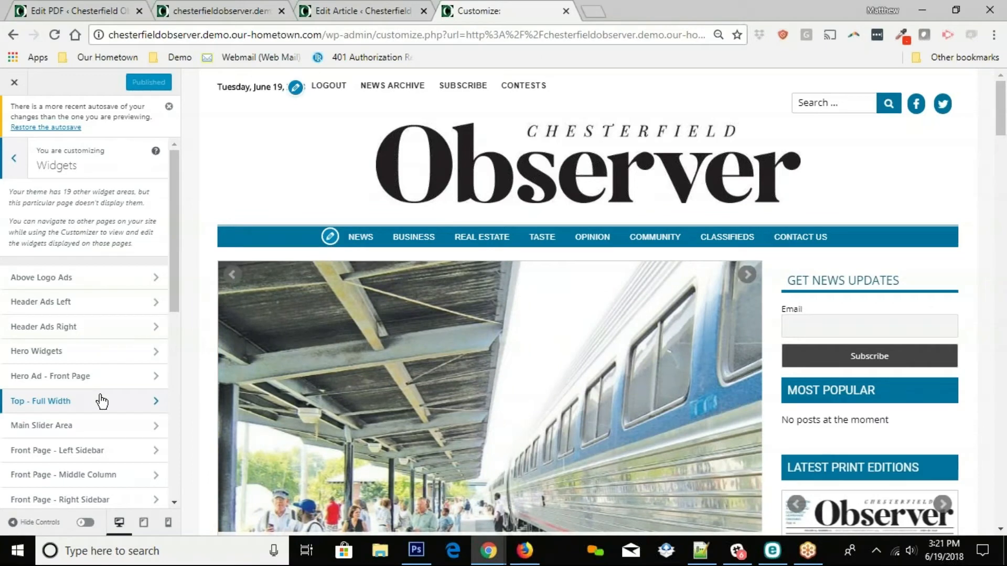
Open the Front Page - Right Sidebar widget area for editing.
scroll(548, 455, down, 8)
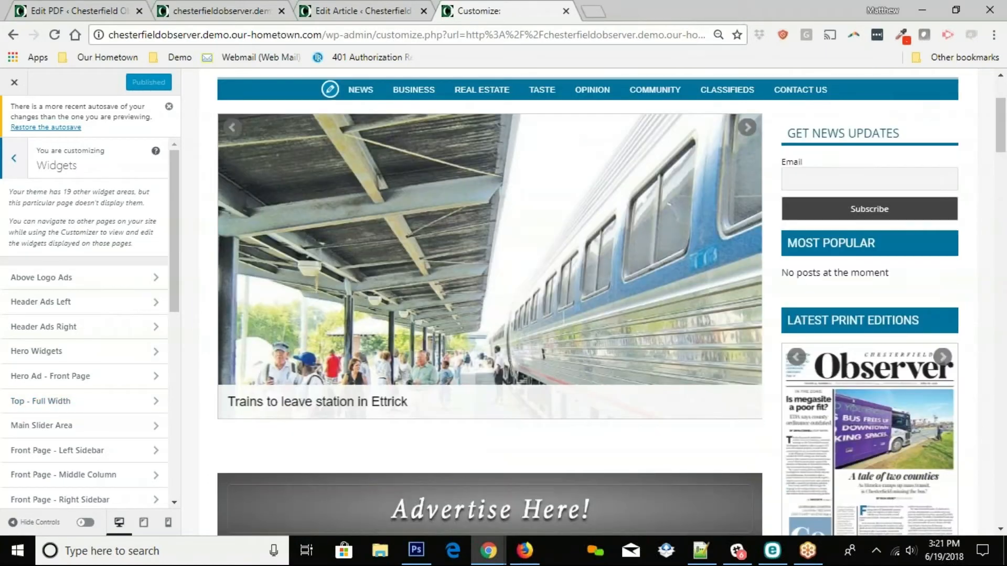
scroll(548, 456, up, 5)
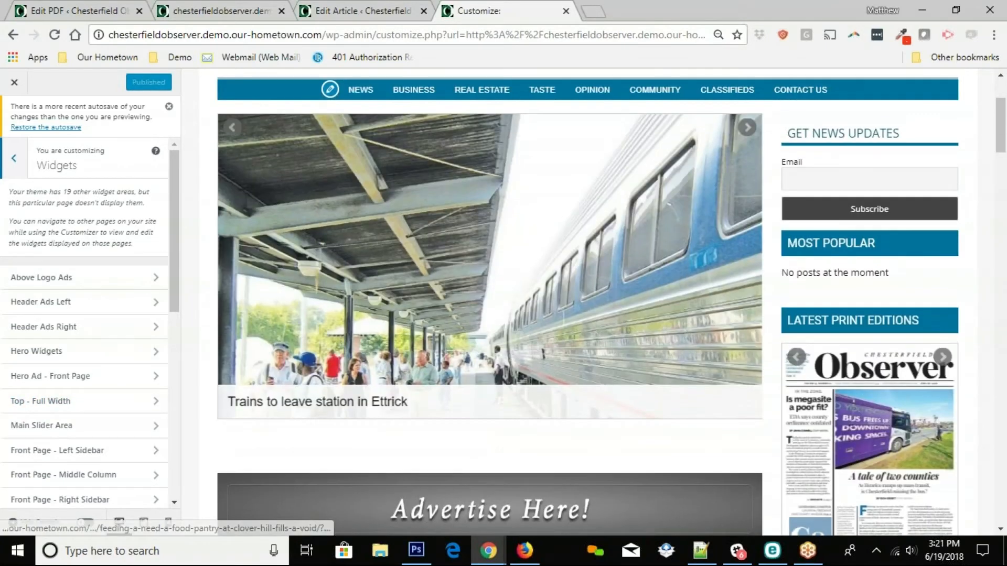
scroll(587, 449, down, 10)
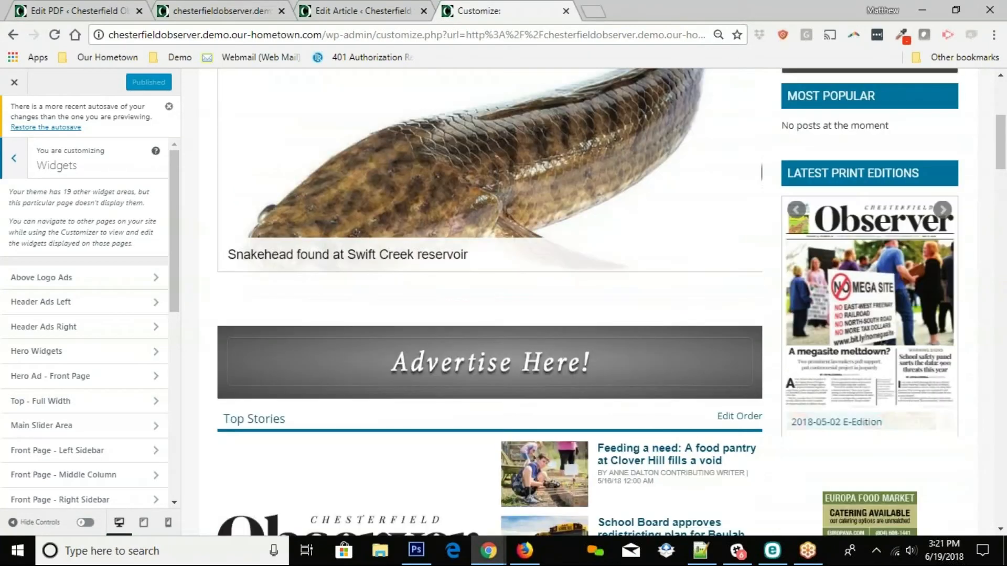
scroll(84, 409, down, 2)
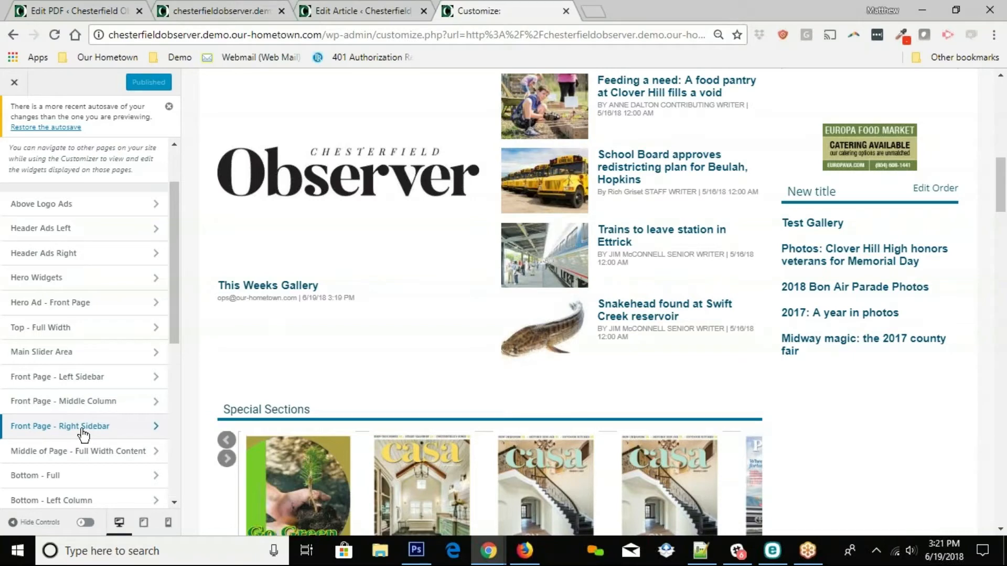
scroll(443, 362, up, 15)
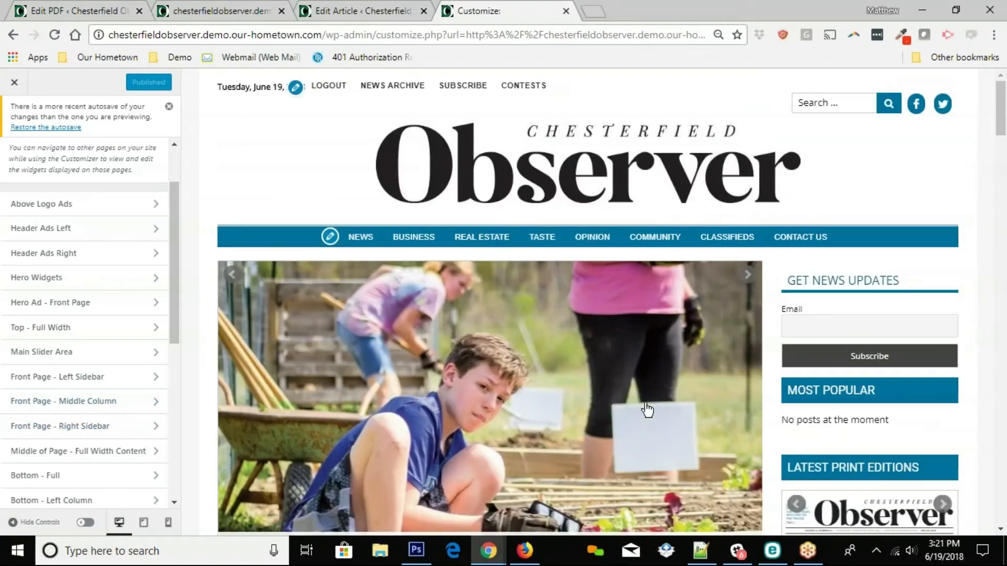
scroll(645, 407, down, 2)
scroll(588, 302, down, 4)
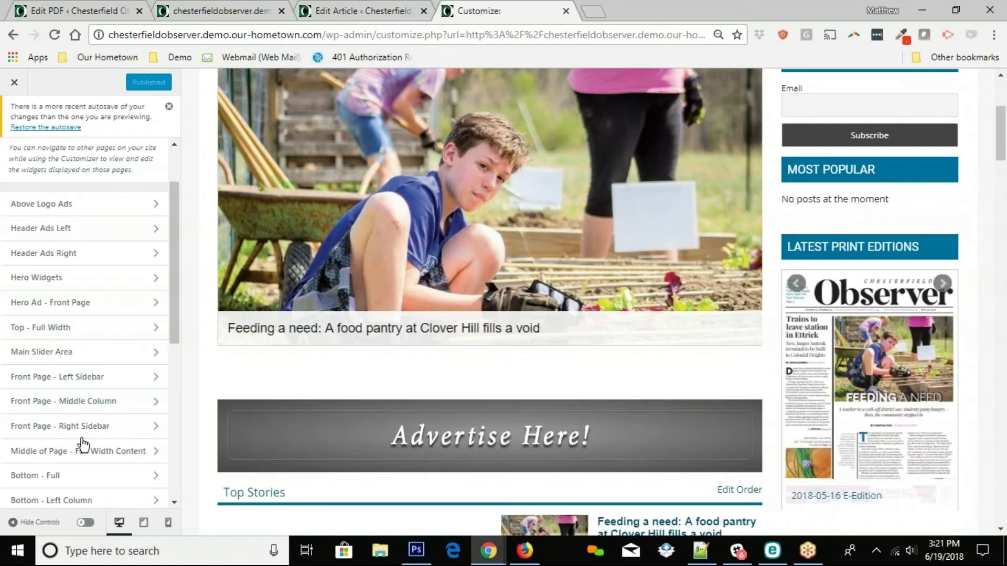
click(67, 429)
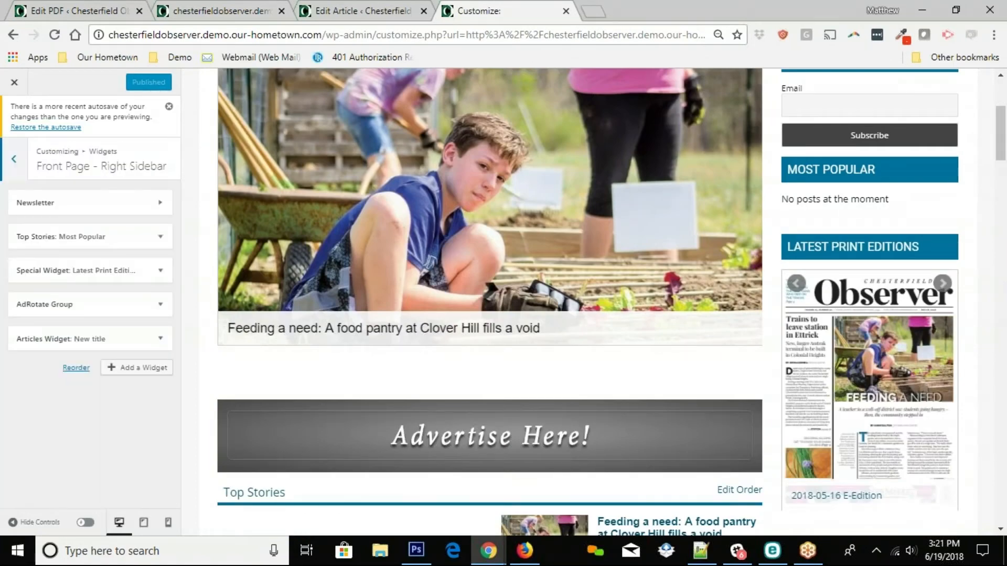
Compare the sidebar's widgets with the page preview and inspect the settings of the Top Stories: Most Popular widget.
scroll(718, 294, up, 6)
scroll(718, 294, down, 4)
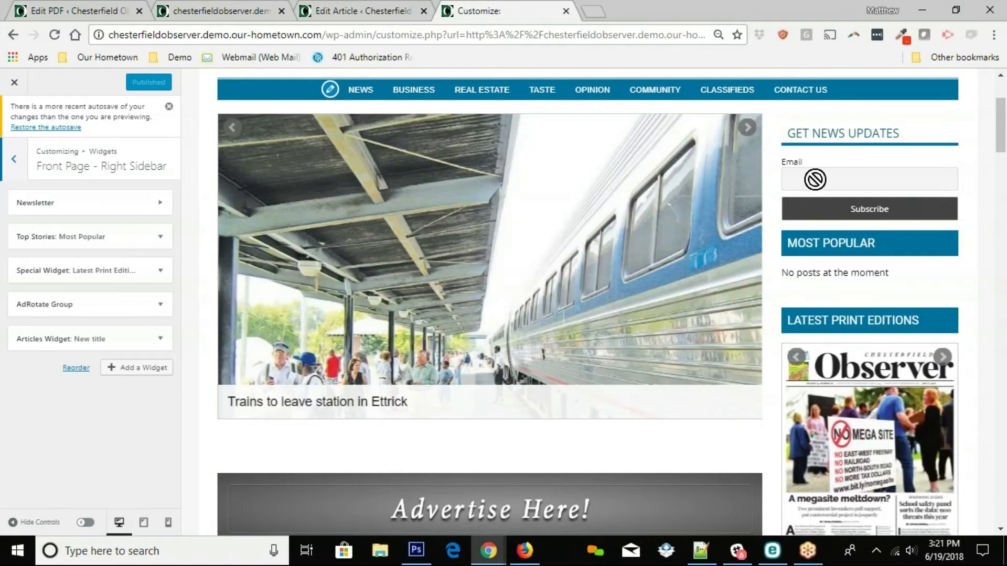
click(815, 179)
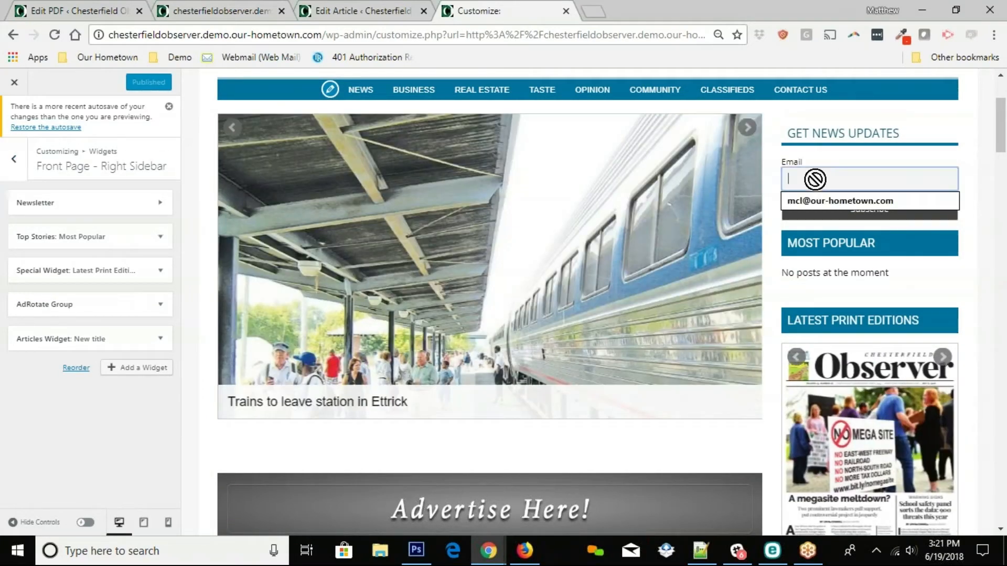
click(46, 244)
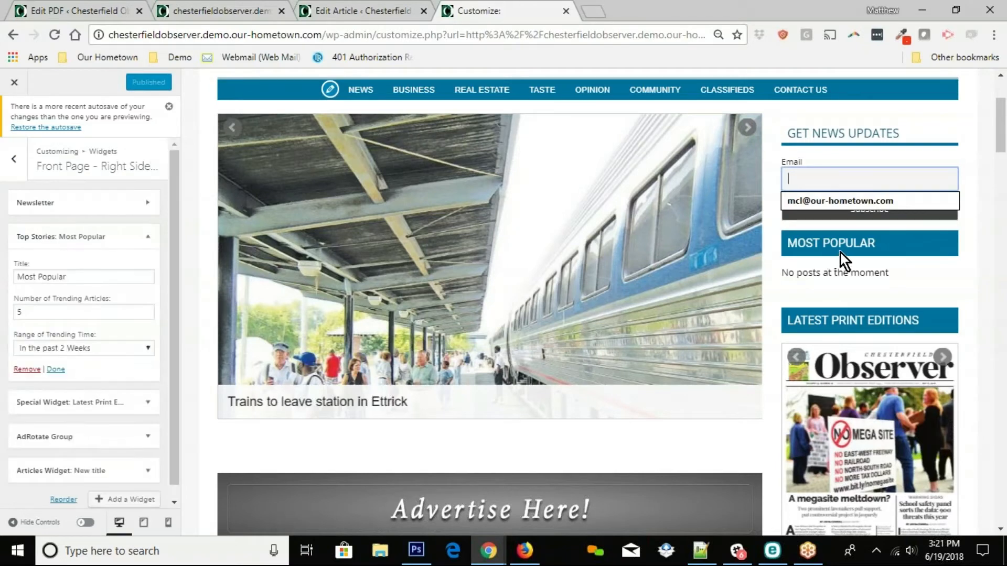
click(84, 237)
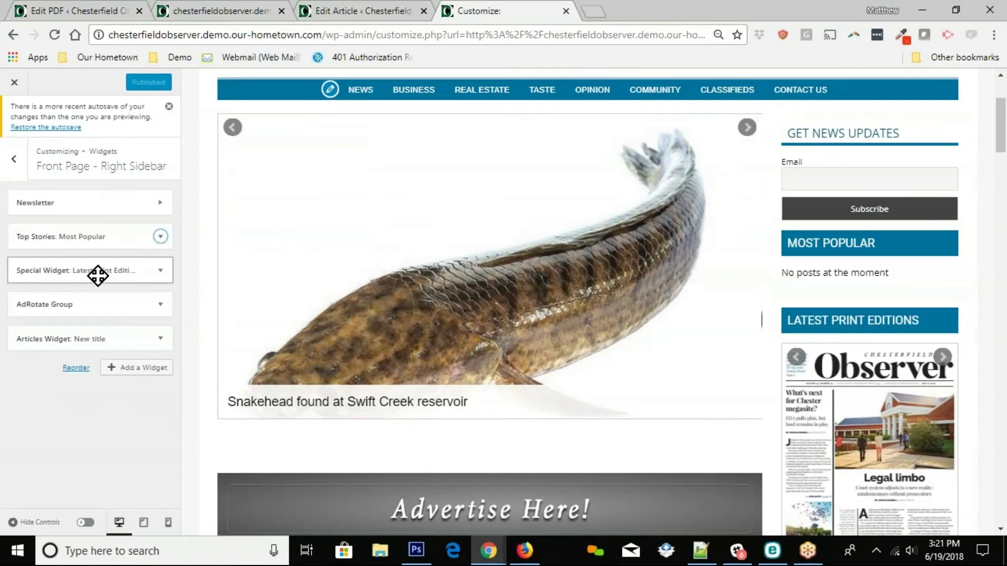
Remove the New title articles widget from the front page's right sidebar and add a MaxGalleria Gallery widget.
scroll(762, 319, down, 3)
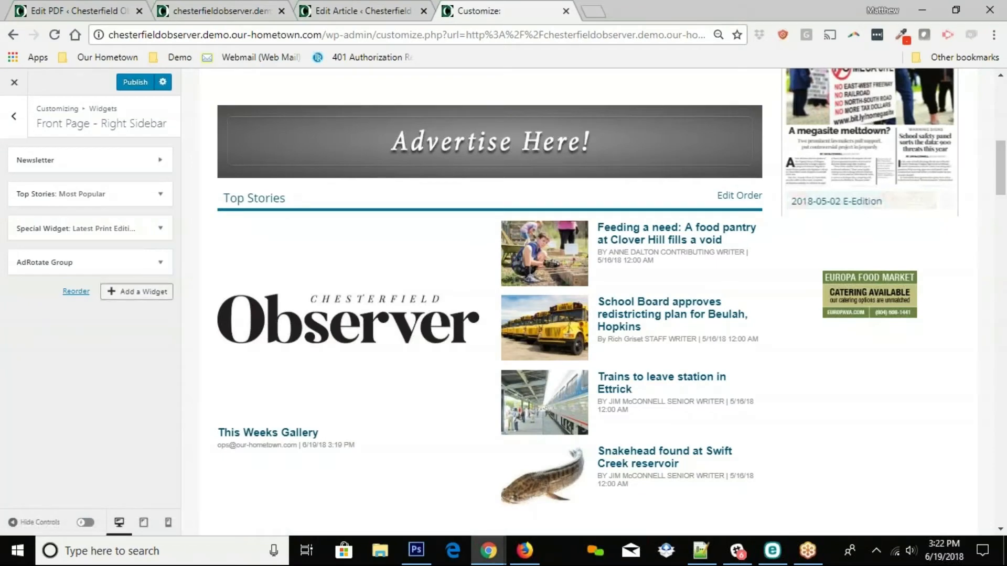
click(137, 292)
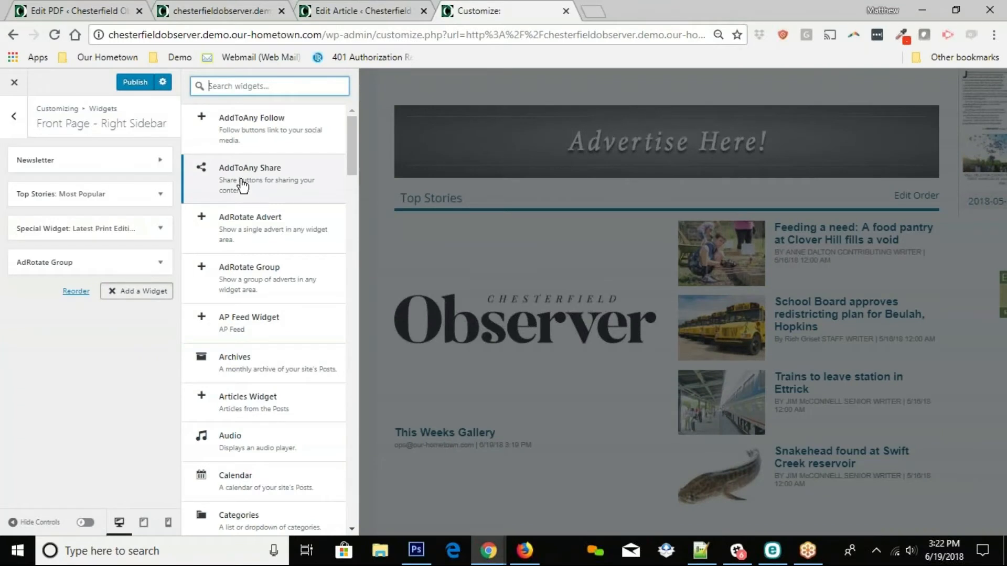
text(max)
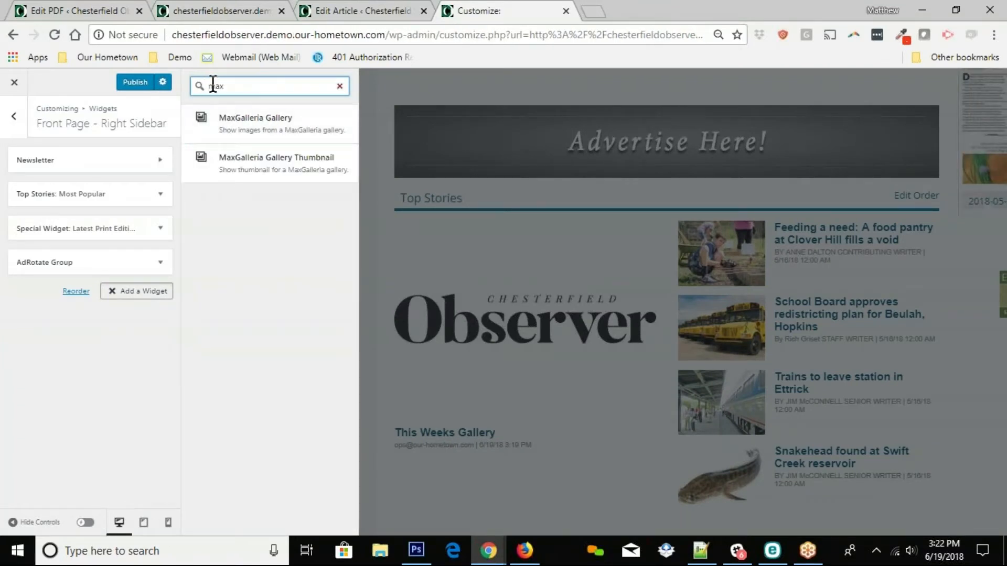
click(243, 131)
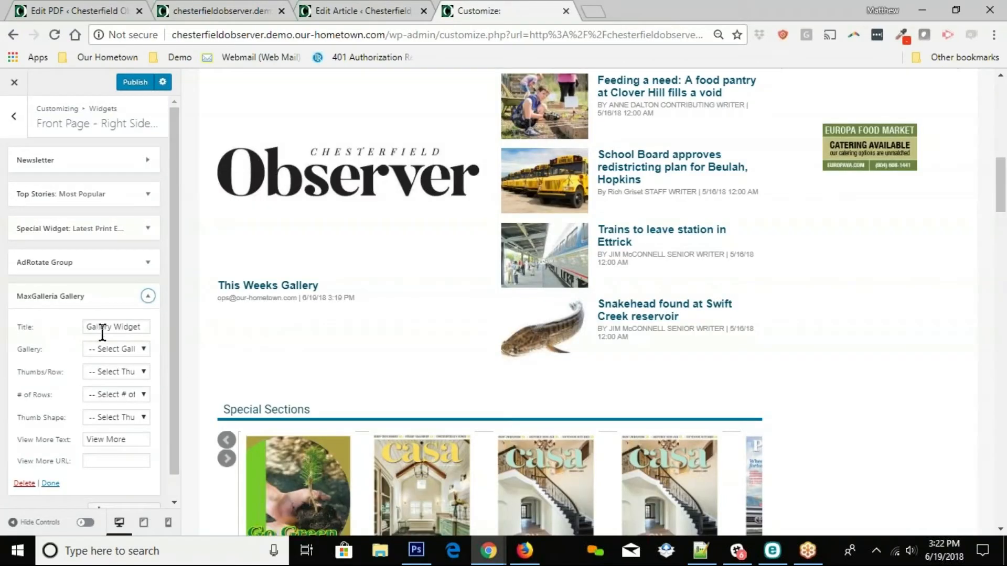
Assign the Chesterfield Test gallery to the new widget and move the widget above AdRotate Group.
click(105, 350)
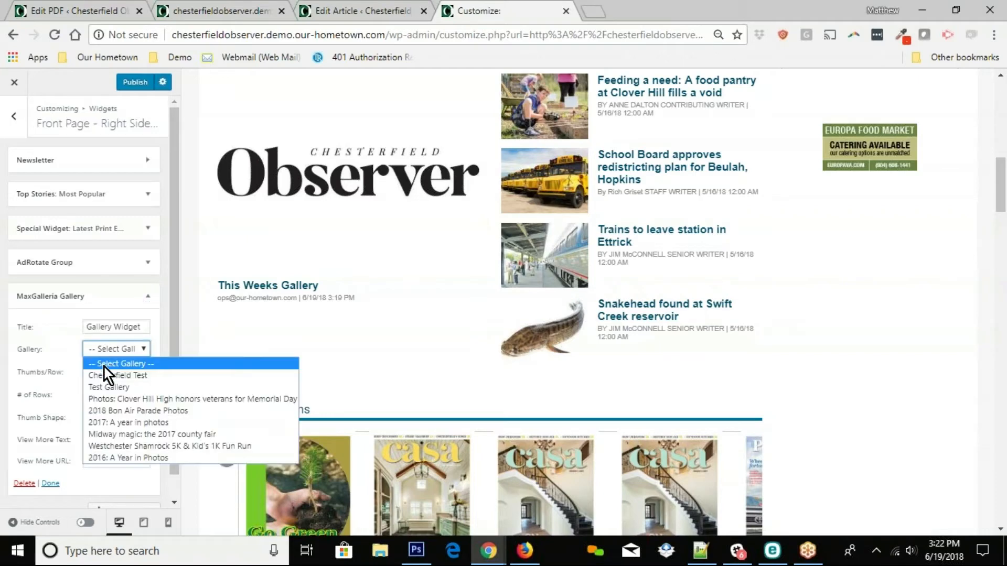
click(105, 376)
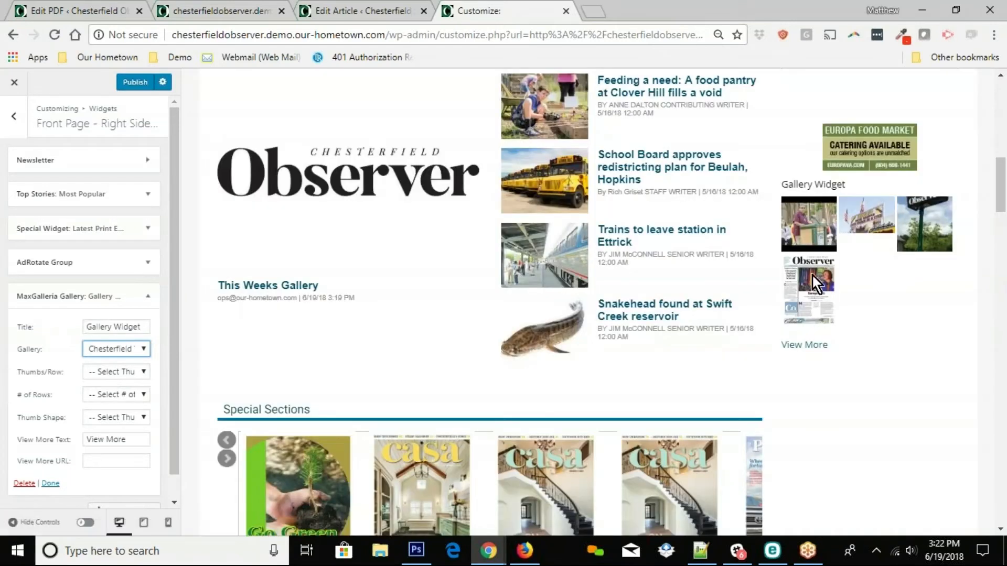
click(117, 297)
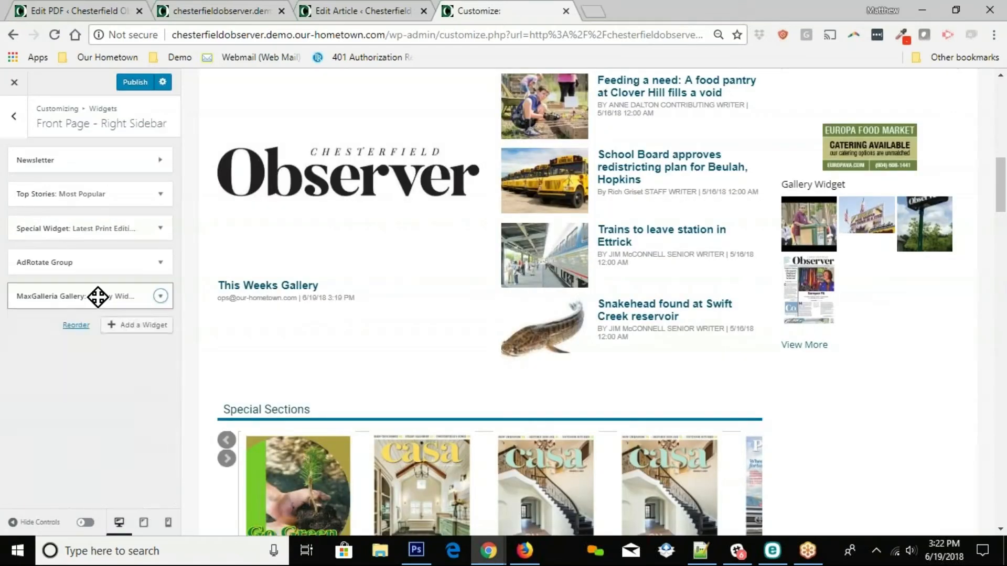
drag(101, 288, 102, 265)
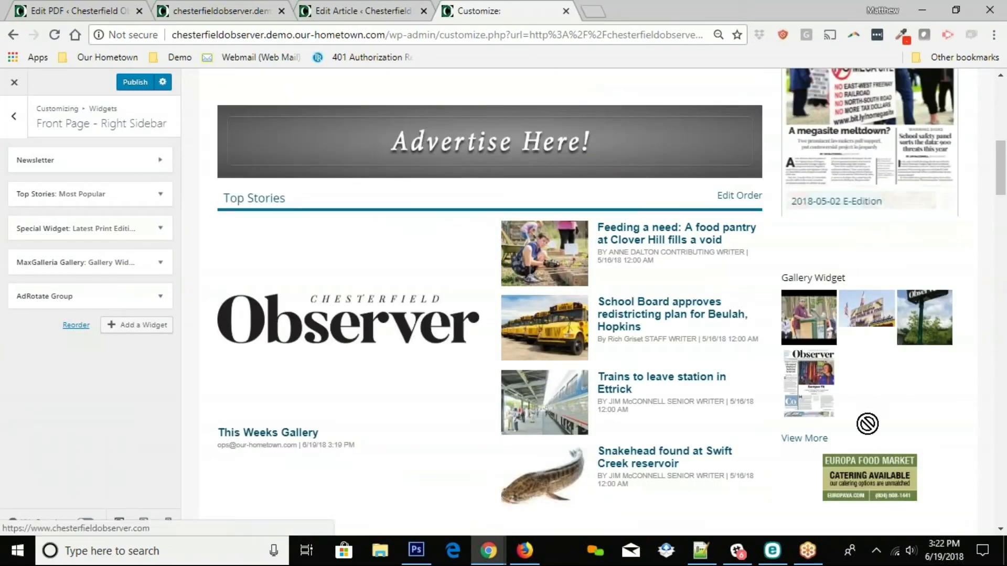
Set the MaxGalleria Gallery widget to 2 thumbnails per row and 1 row.
click(160, 264)
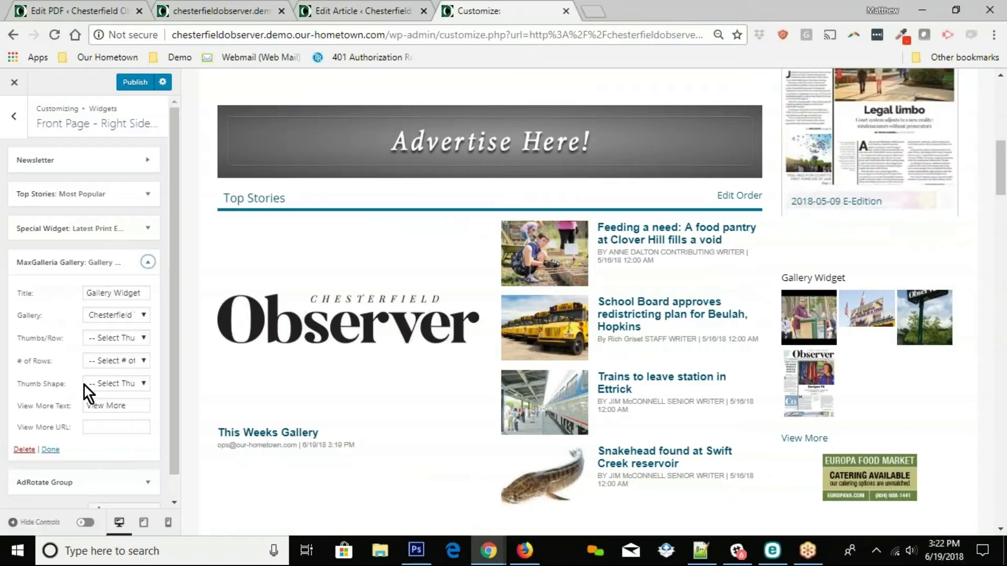
click(124, 337)
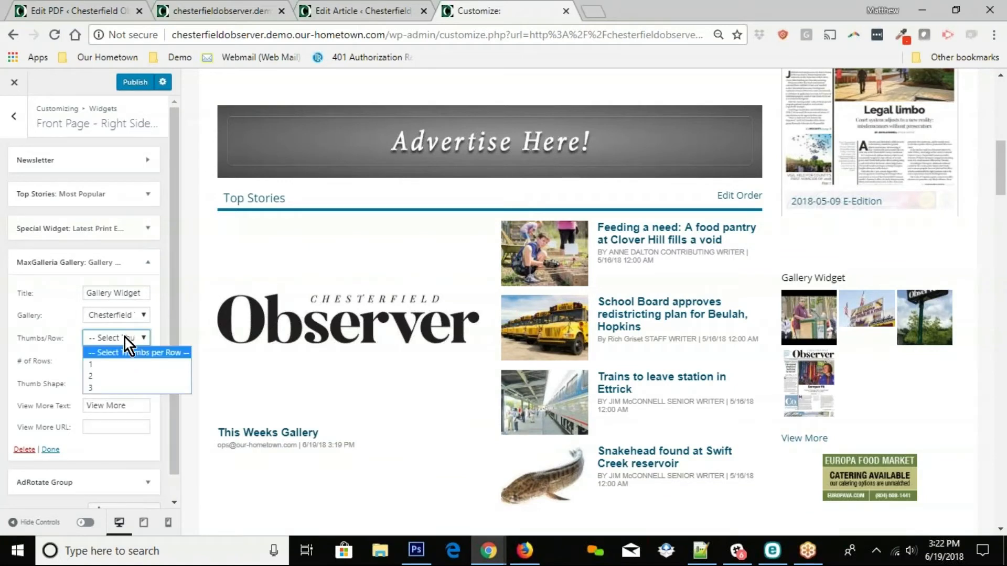
click(117, 377)
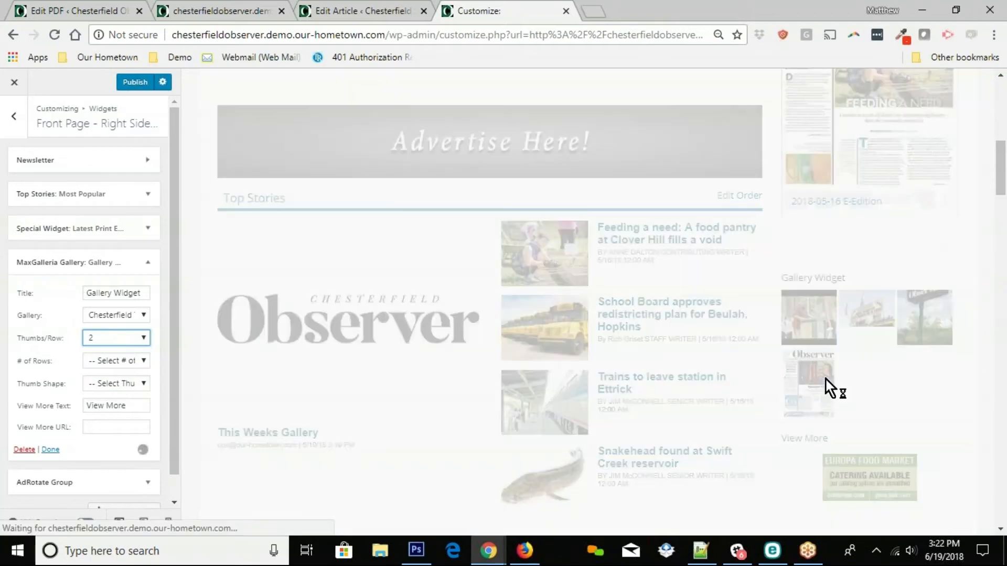
scroll(873, 391, down, 1)
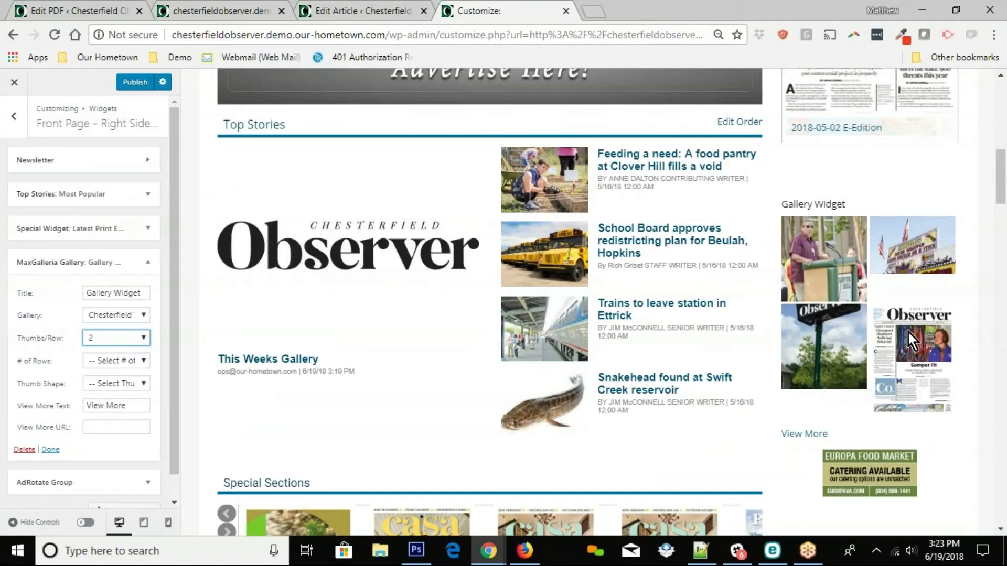
click(96, 359)
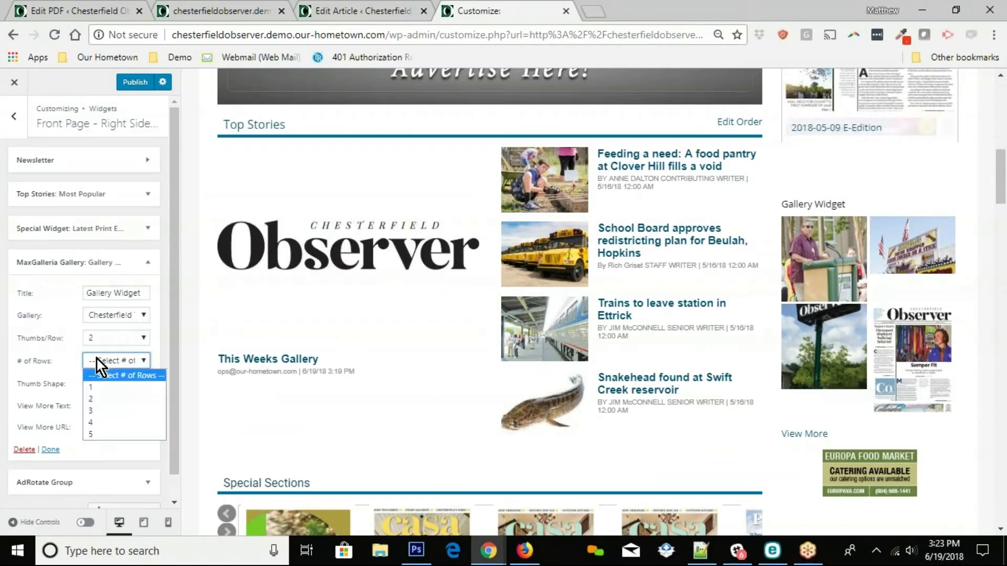
click(106, 389)
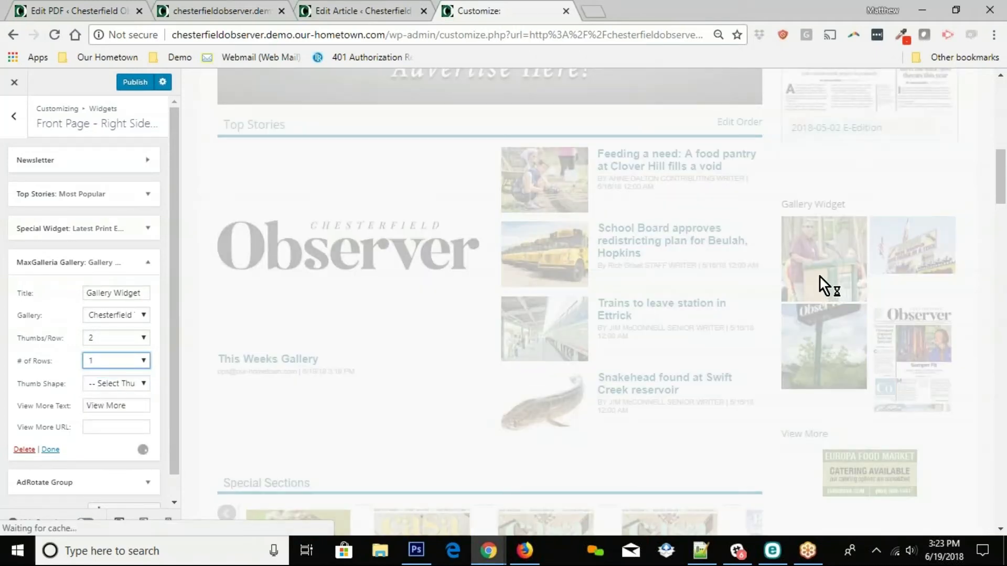
Set the gallery widget's thumb shape to Portrait.
click(108, 385)
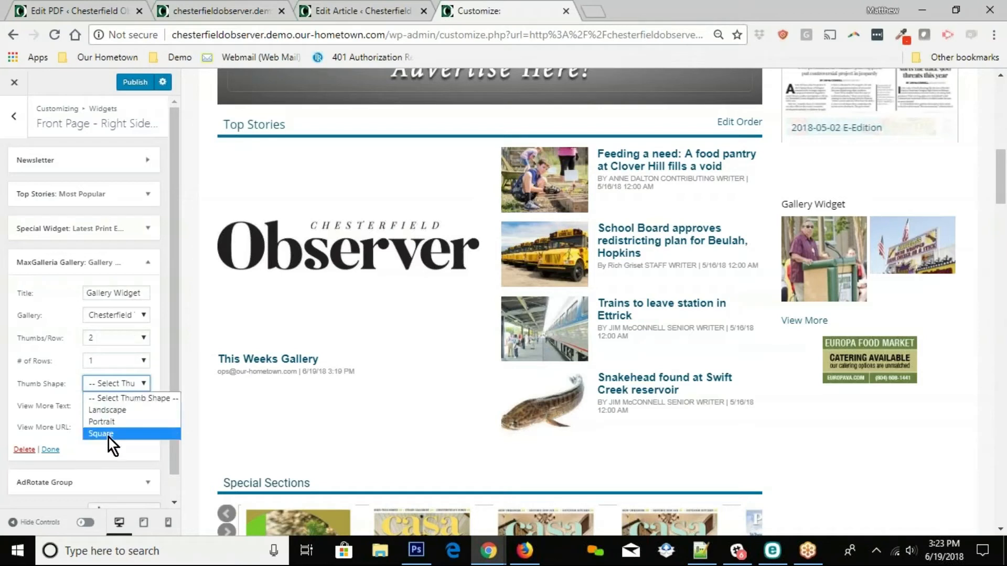
click(104, 421)
click(106, 389)
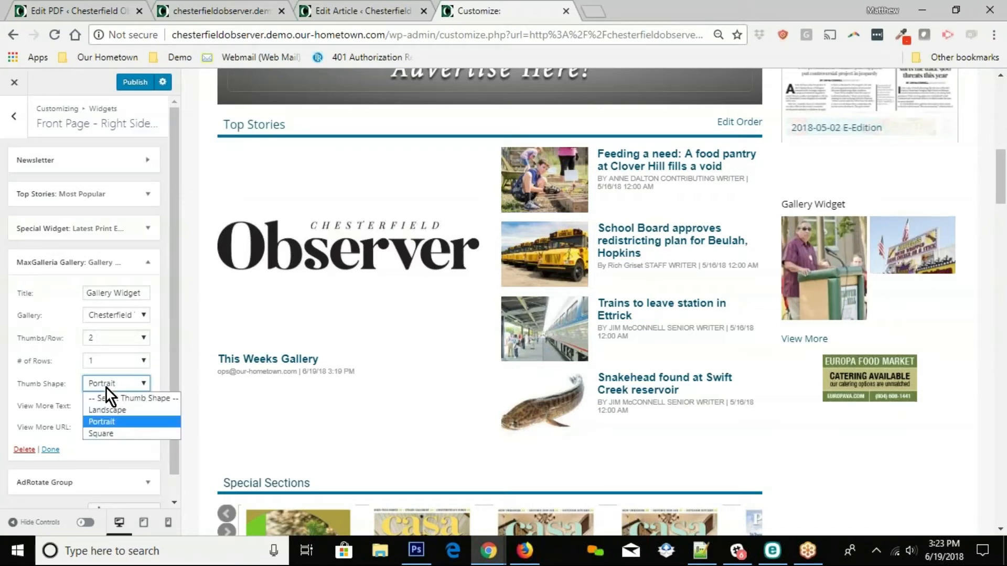
click(15, 433)
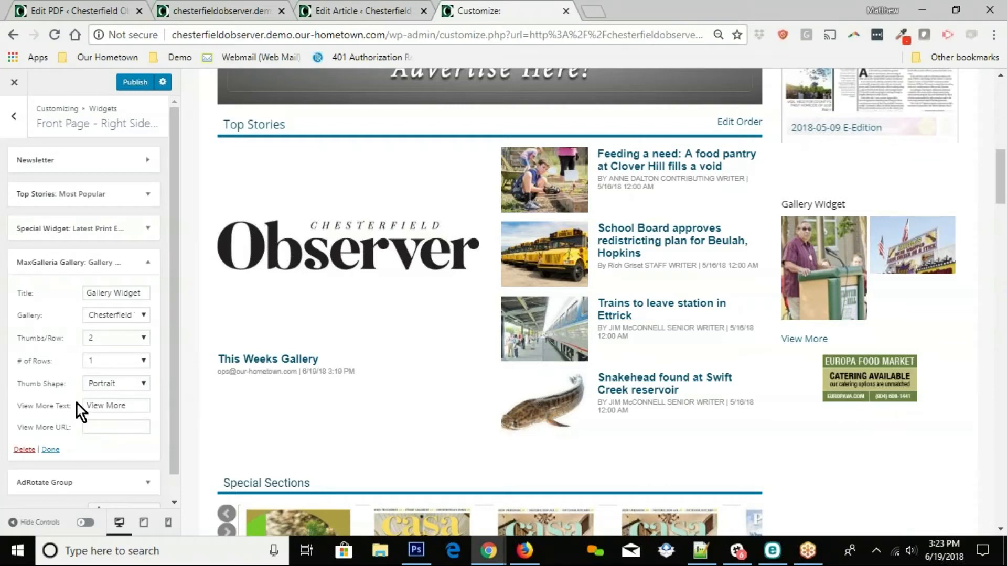
Change the gallery widget's view-more text to "View More Pictures from Event".
triple_click(126, 405)
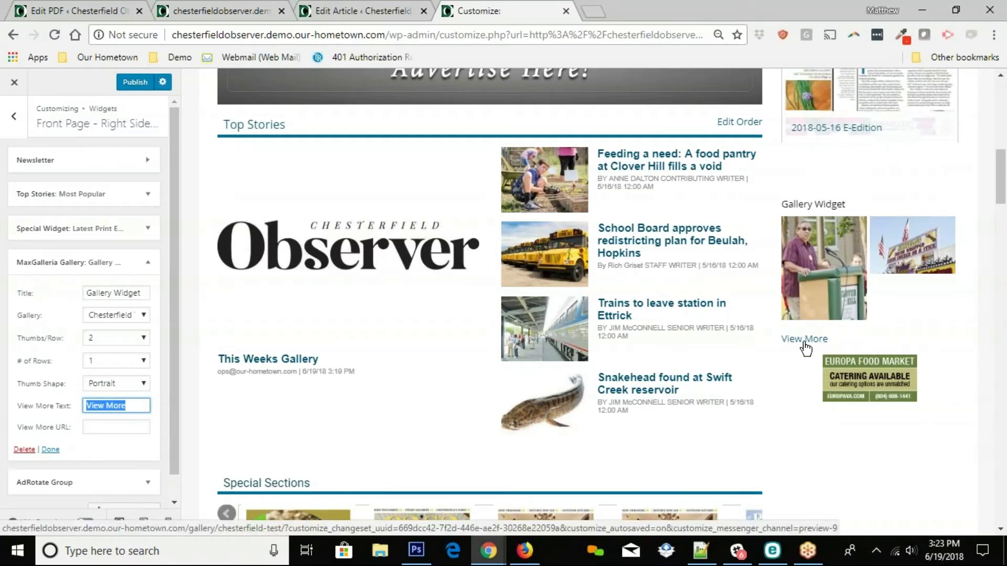
click(136, 405)
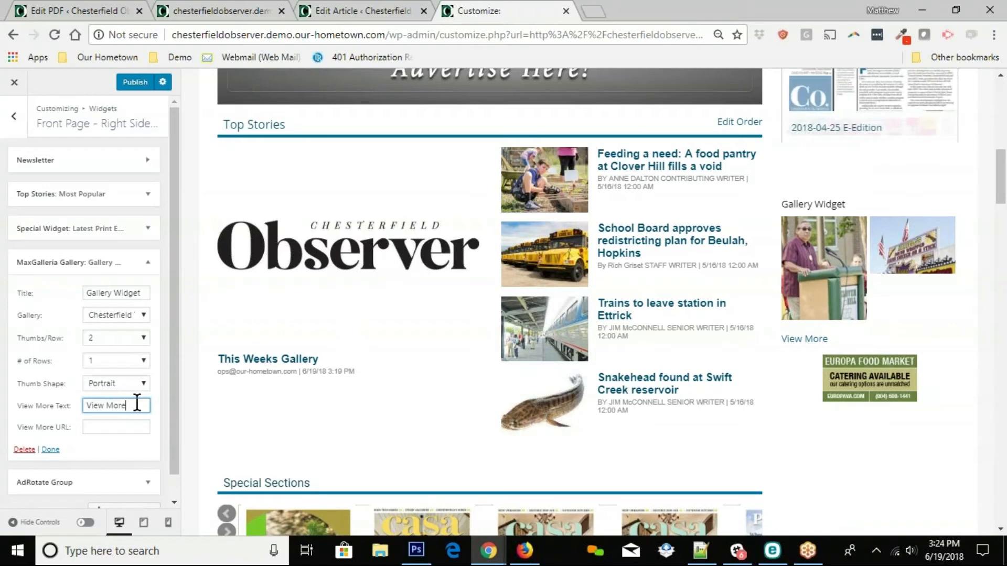
text(Pictures from)
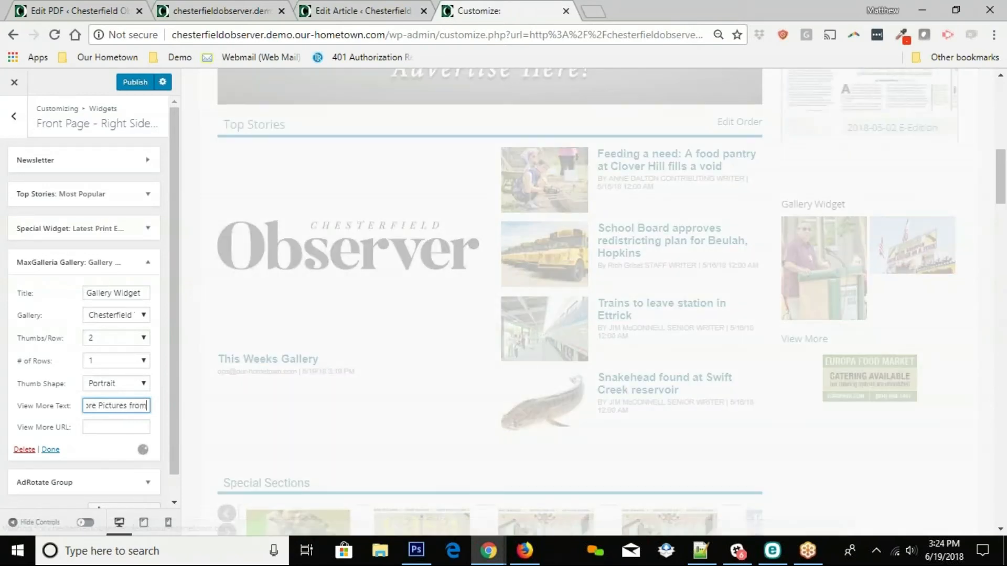
text( Event)
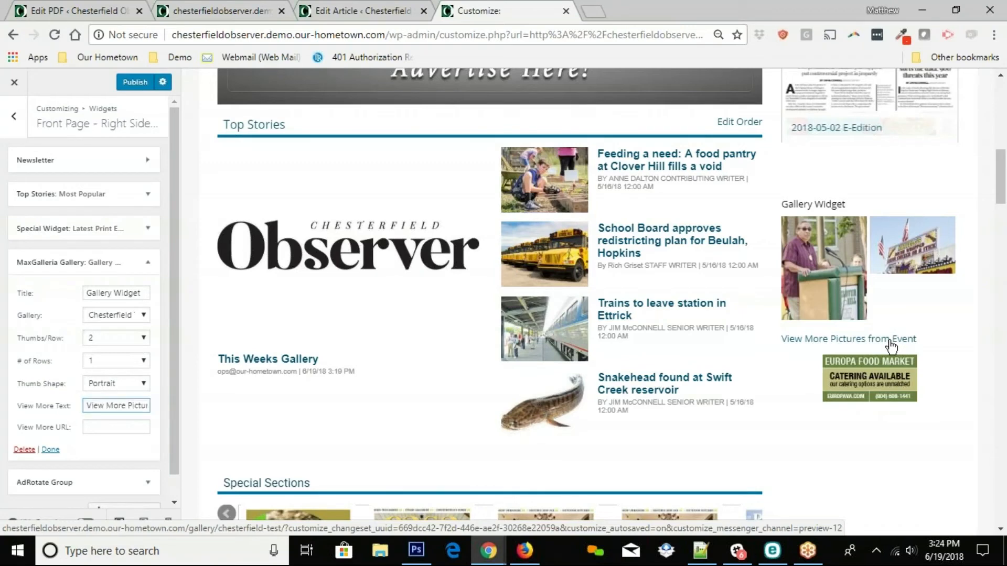
Follow the widget's link to the Chesterfield Test gallery page, view its first picture enlarged, and return to the front page preview.
click(891, 341)
scroll(863, 351, down, 3)
scroll(871, 368, up, 1)
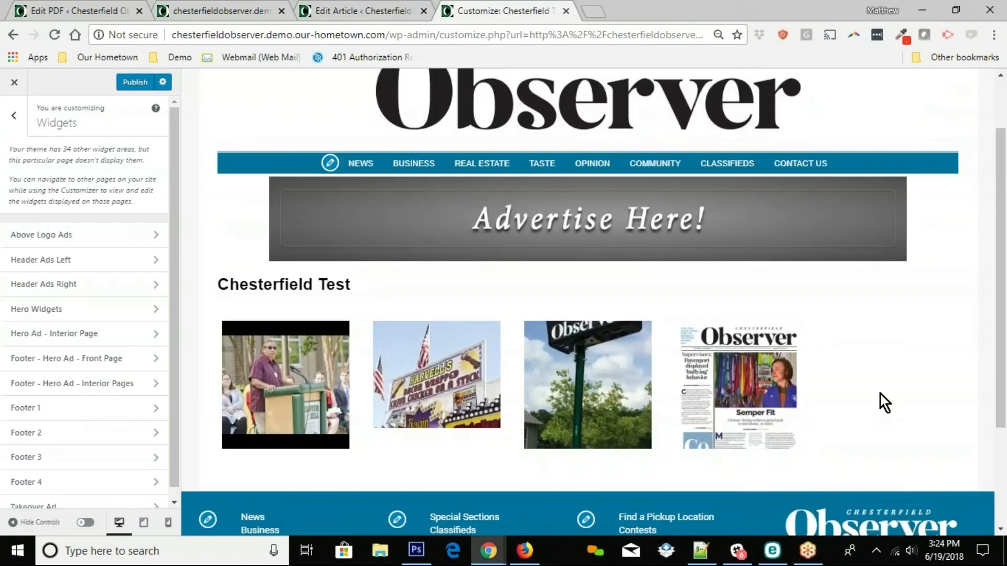
scroll(890, 397, up, 1)
scroll(890, 397, down, 2)
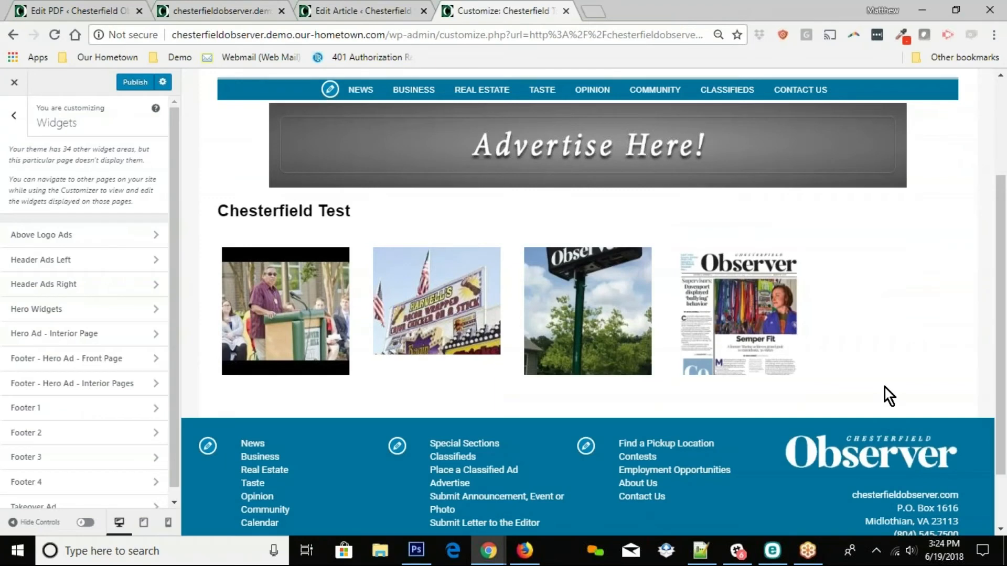
click(278, 327)
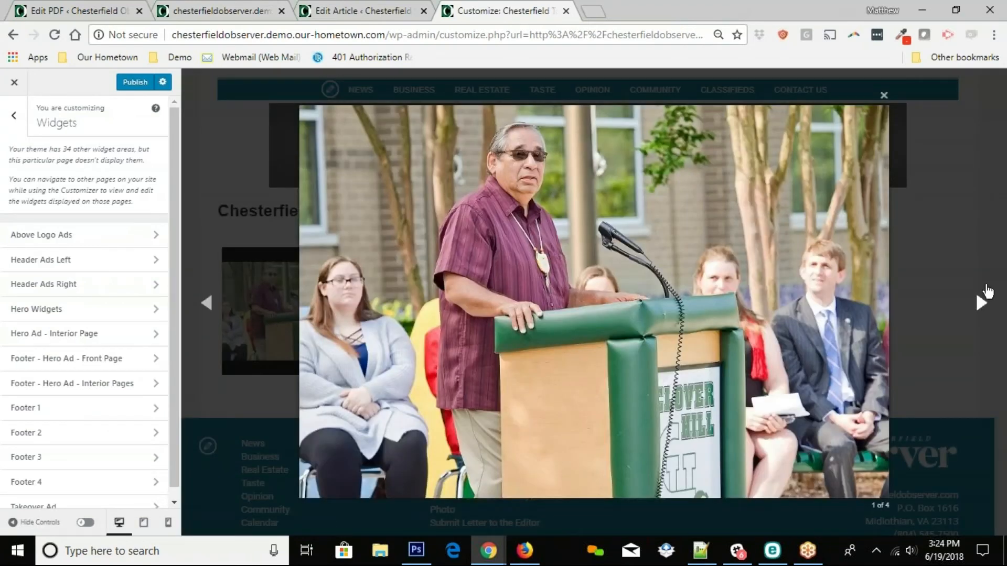
click(885, 93)
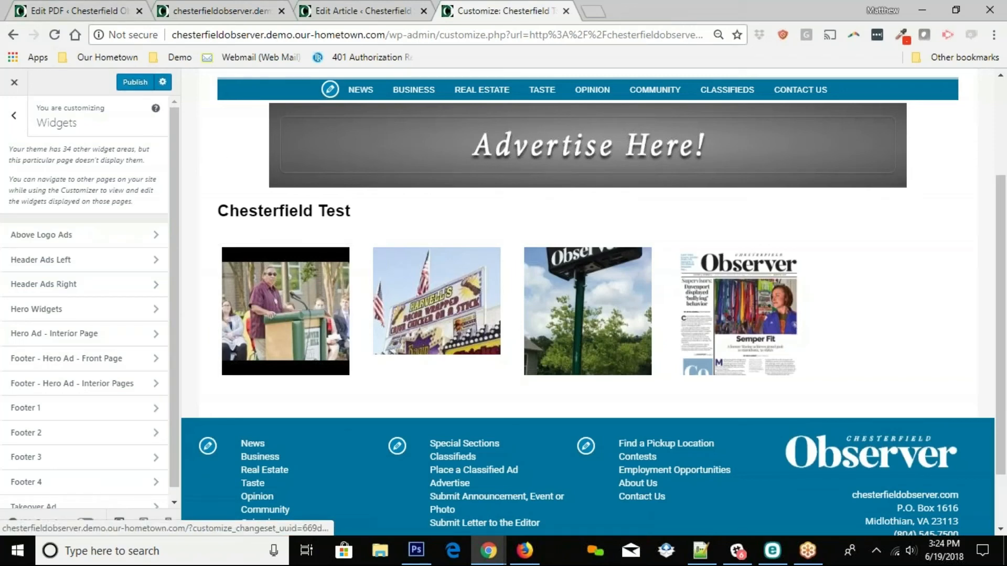
scroll(191, 141, up, 3)
click(13, 34)
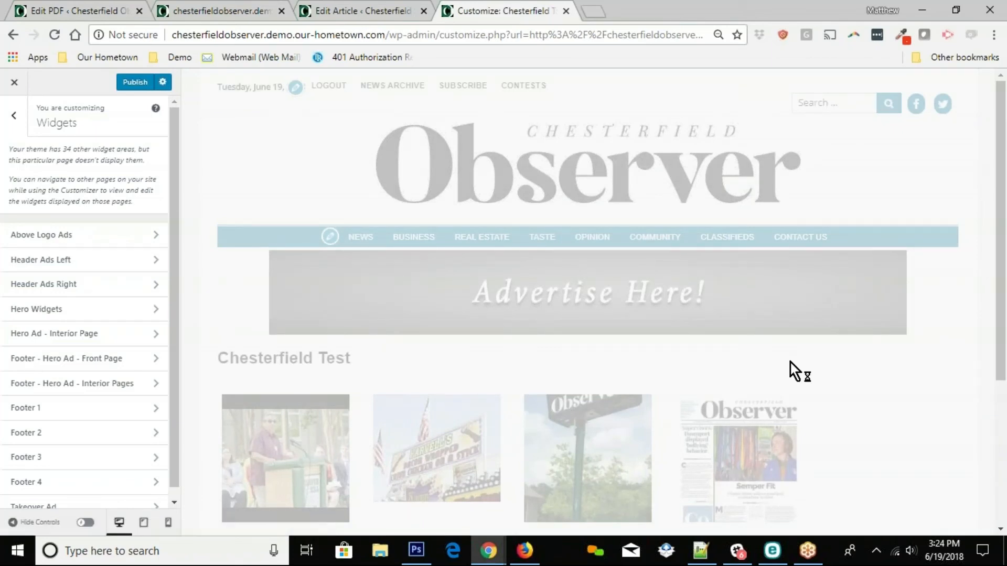
Set the gallery widget to 1 thumbnail per row.
scroll(865, 376, down, 10)
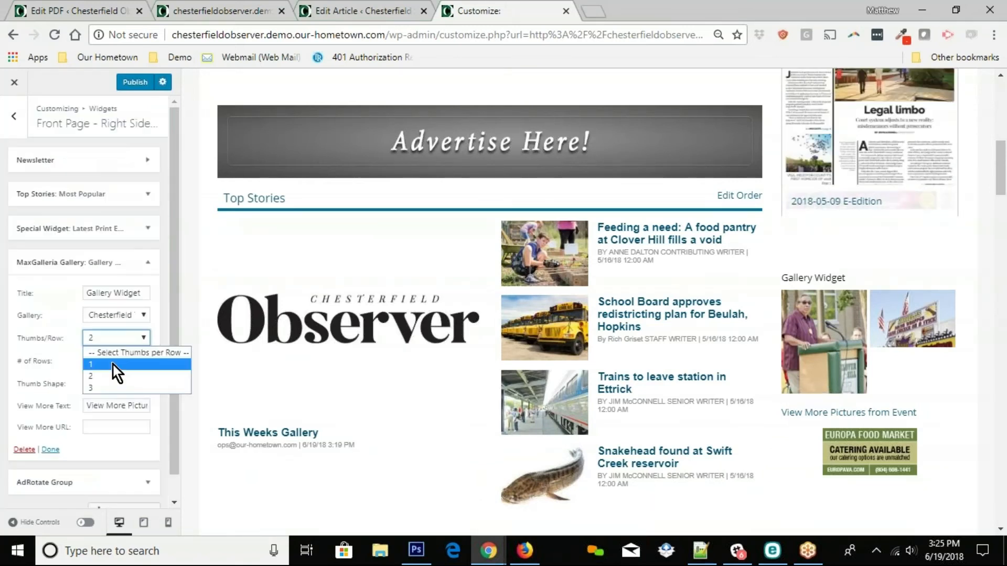
click(112, 366)
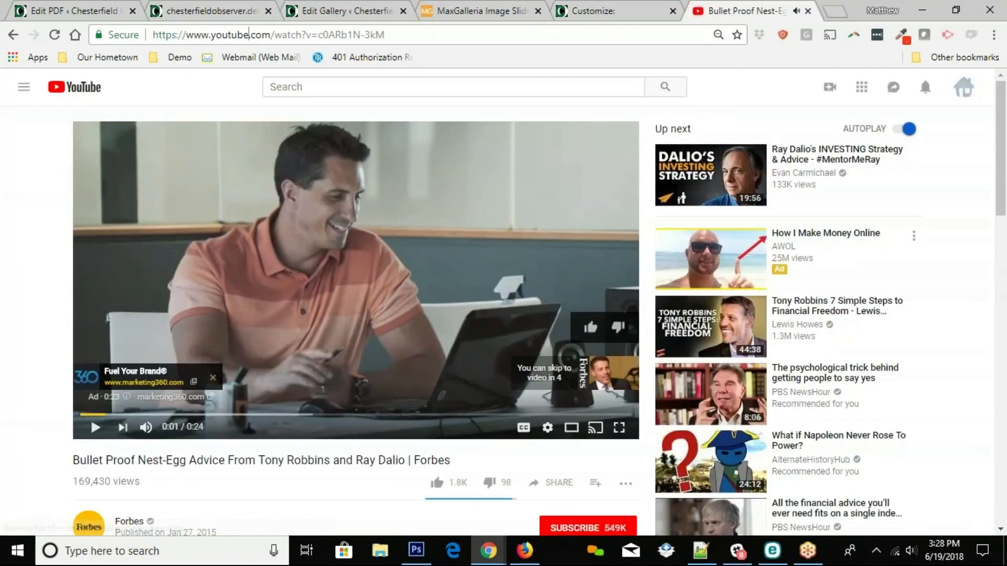
Copy the web address of the Forbes YouTube video and open the Chesterfield Observer front page in the Customizer.
click(236, 34)
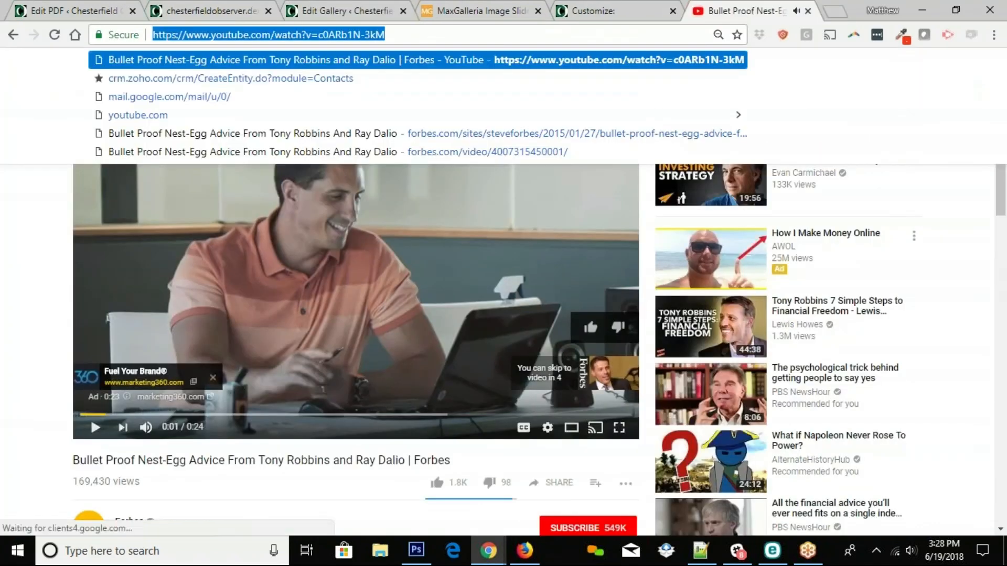
click(180, 12)
click(75, 13)
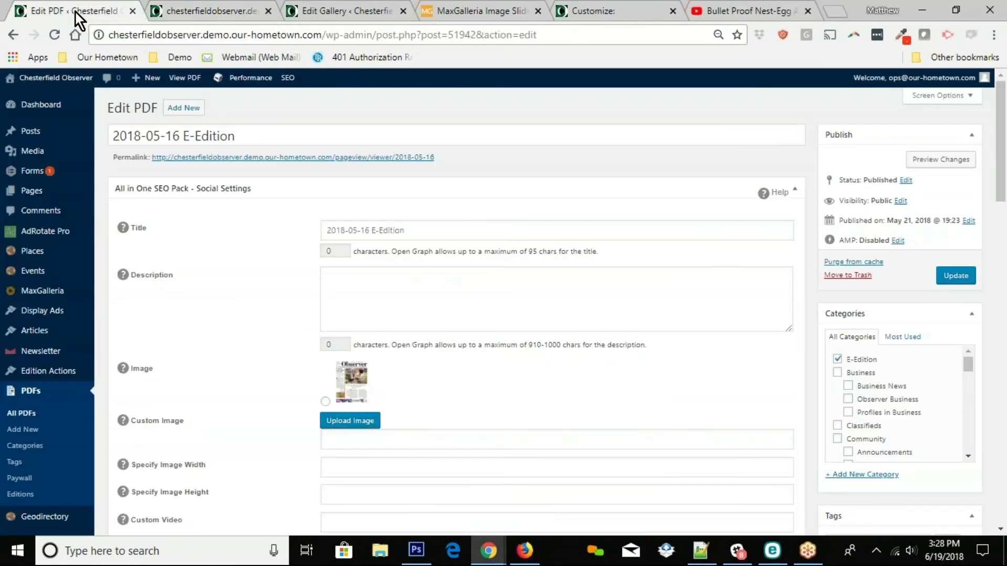
click(210, 11)
click(134, 82)
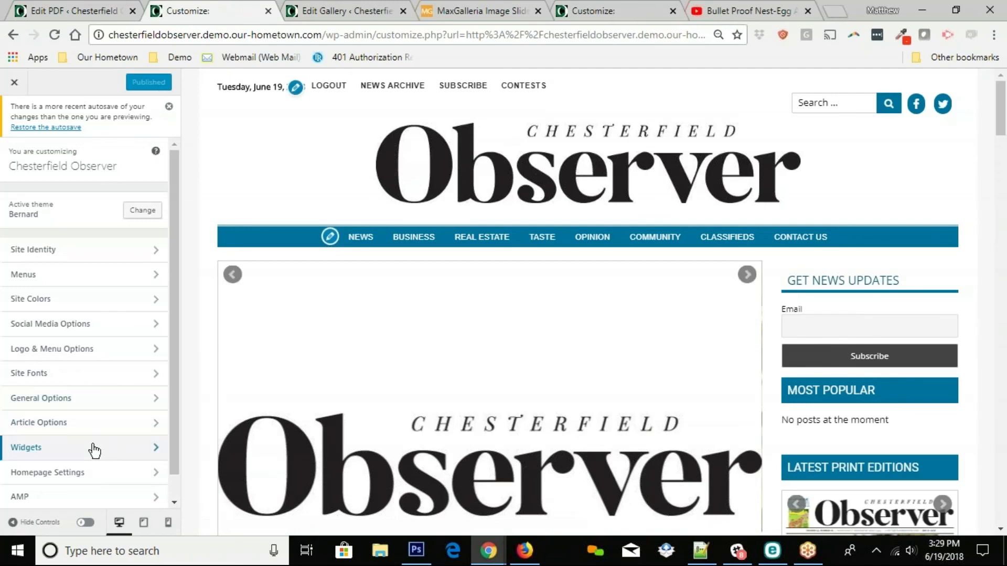
Open the Front Page - Right Sidebar widget area in the newly loaded Customizer.
click(95, 450)
scroll(94, 450, down, 2)
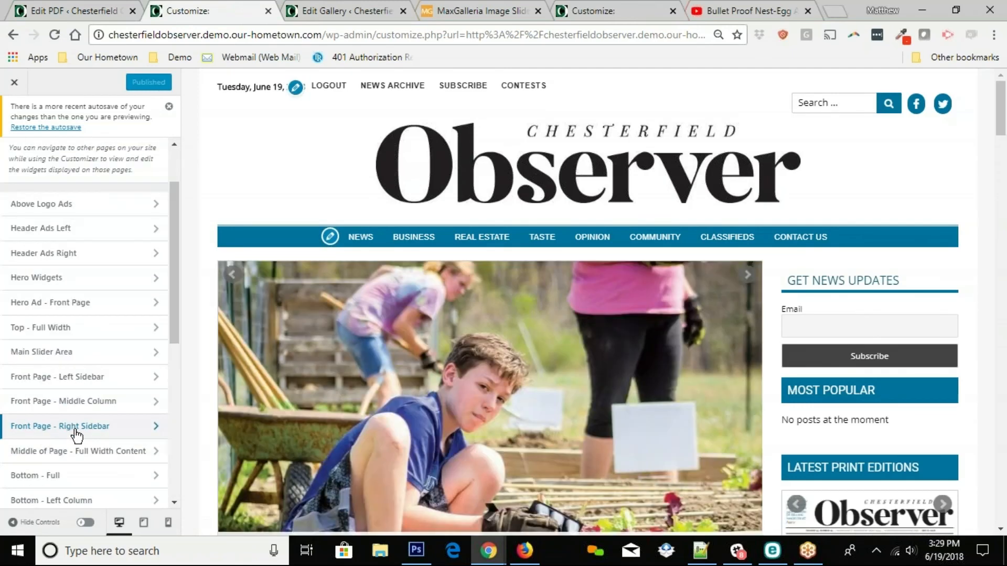
click(74, 428)
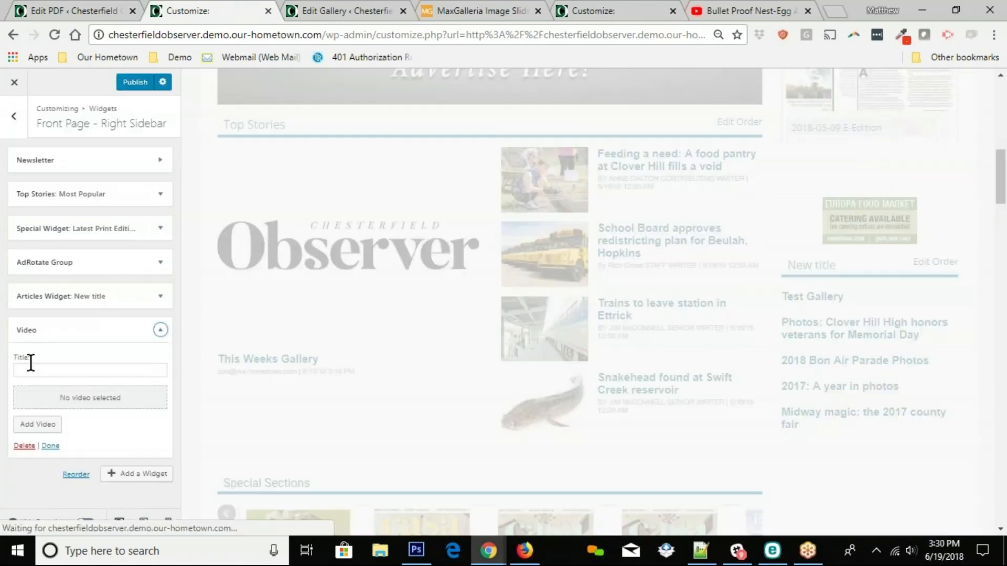
click(38, 425)
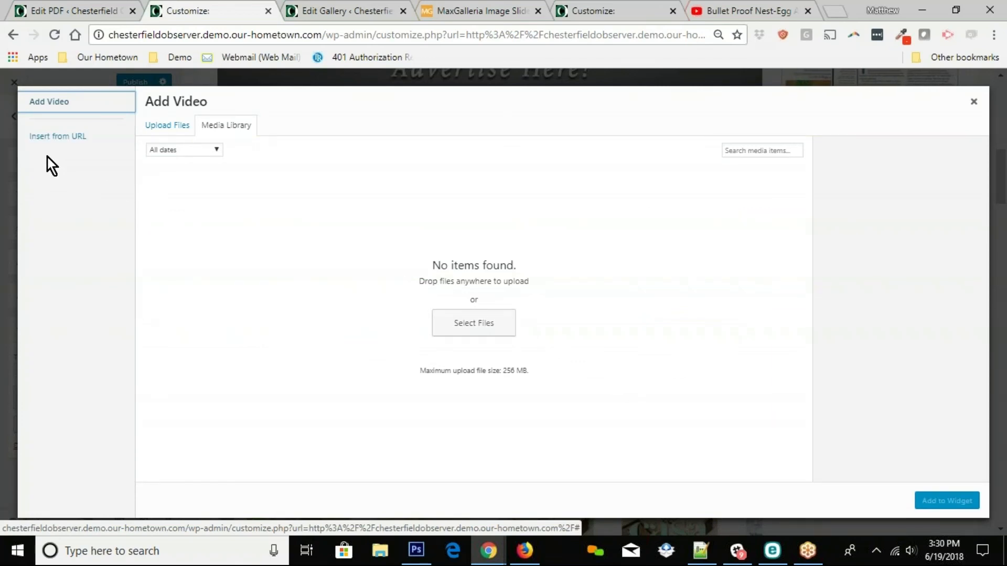
click(58, 136)
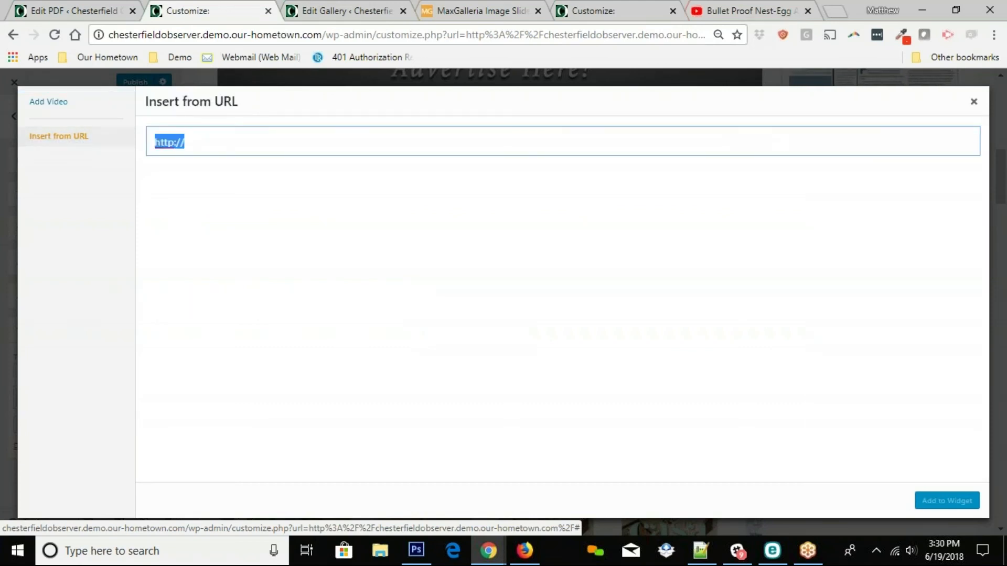
click(187, 142)
text(https://www.youtube.com/watch?v=c0ARb1N-3kM)
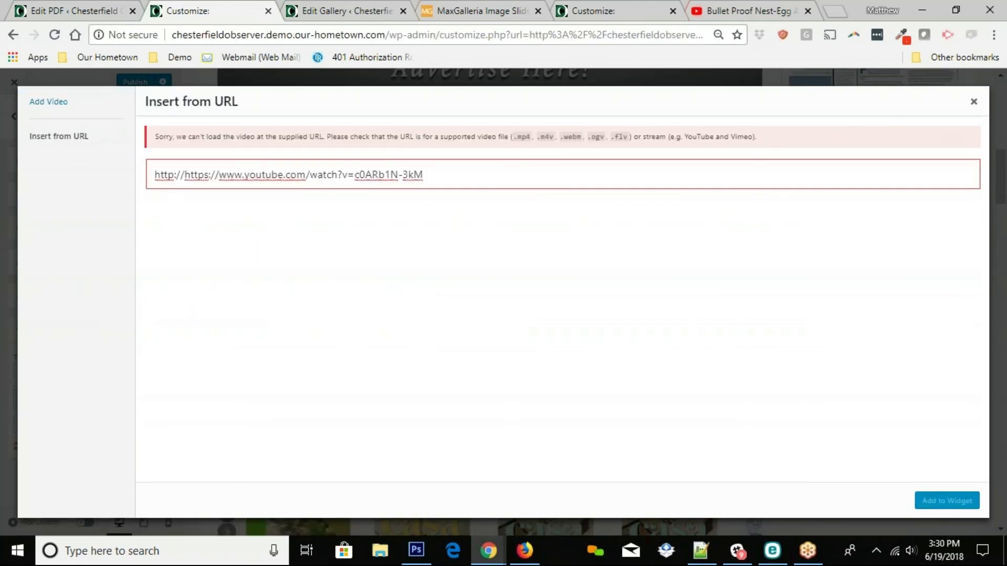
drag(181, 174, 155, 174)
key(BackSpace)
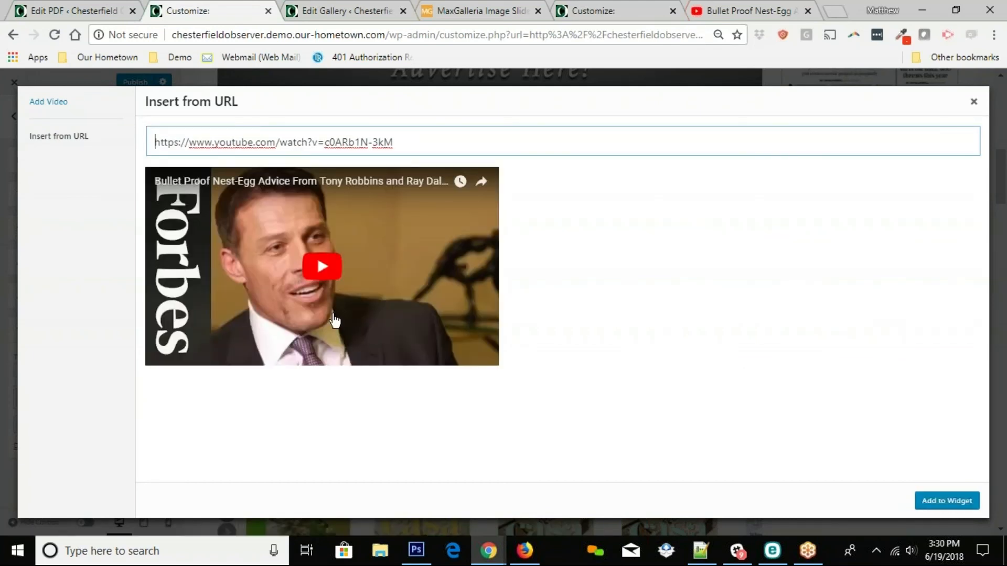
click(937, 503)
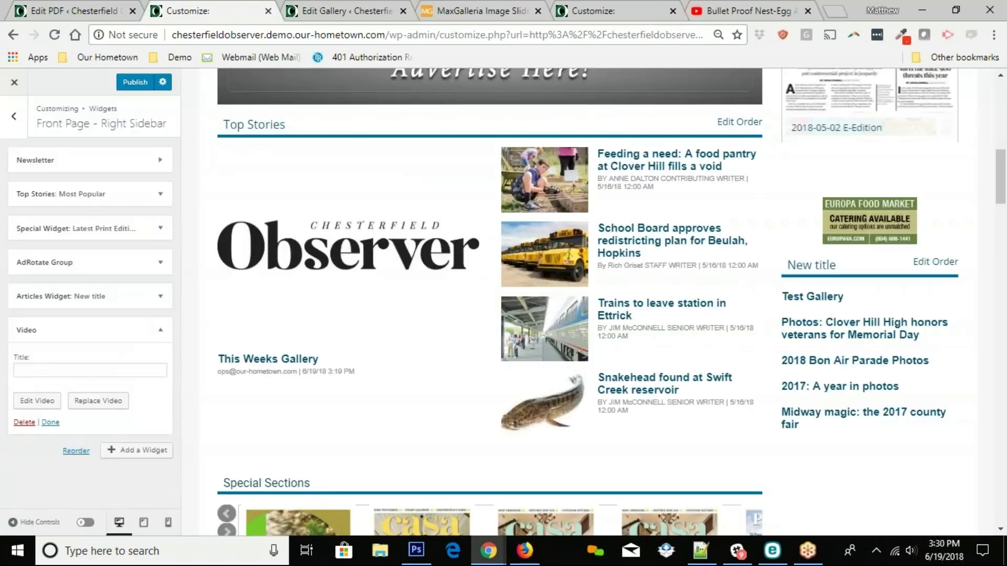
Move the Video widget to the beginning of the right sidebar, above Newsletter, and check its placement in the page preview.
scroll(148, 447, down, 2)
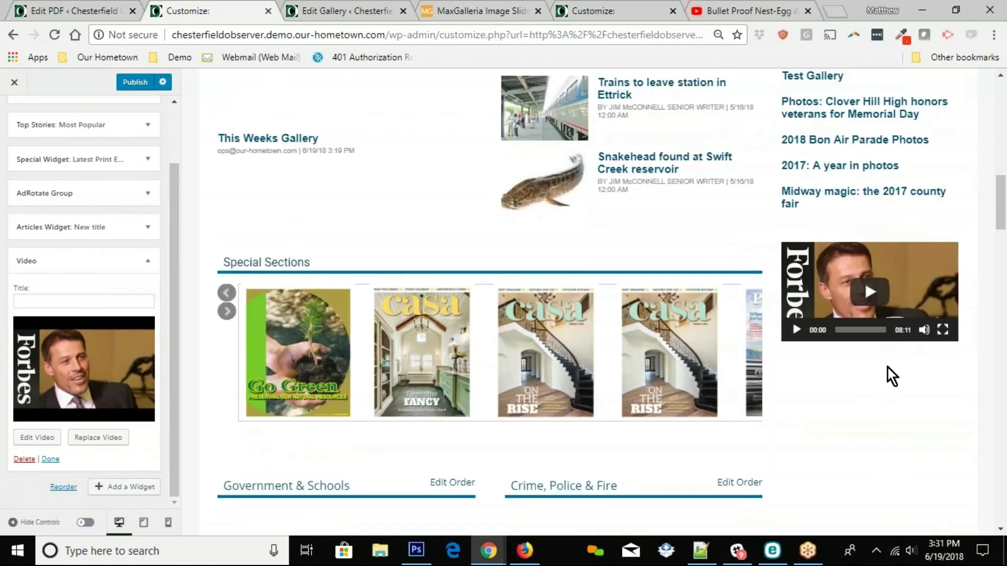
scroll(892, 382, up, 1)
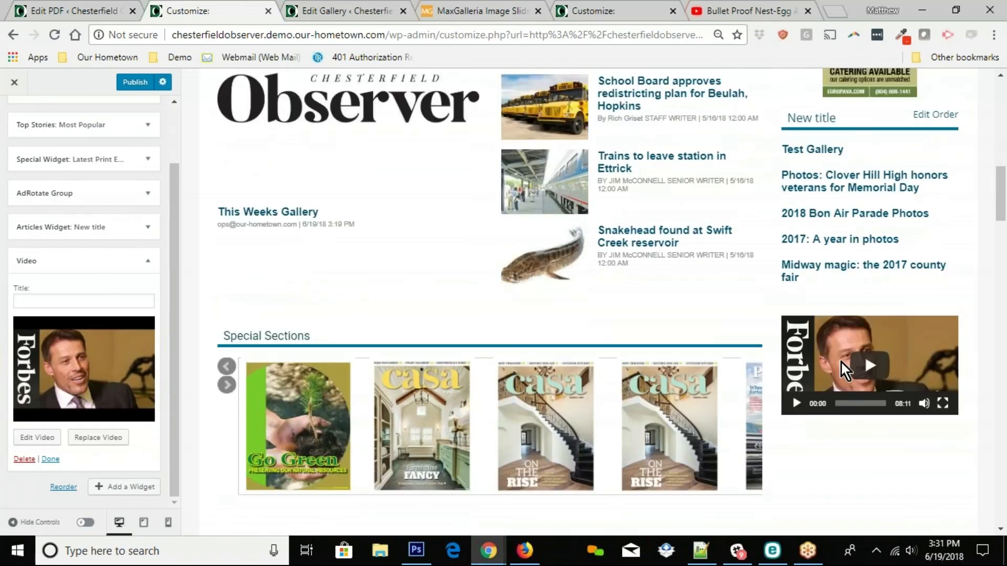
click(149, 260)
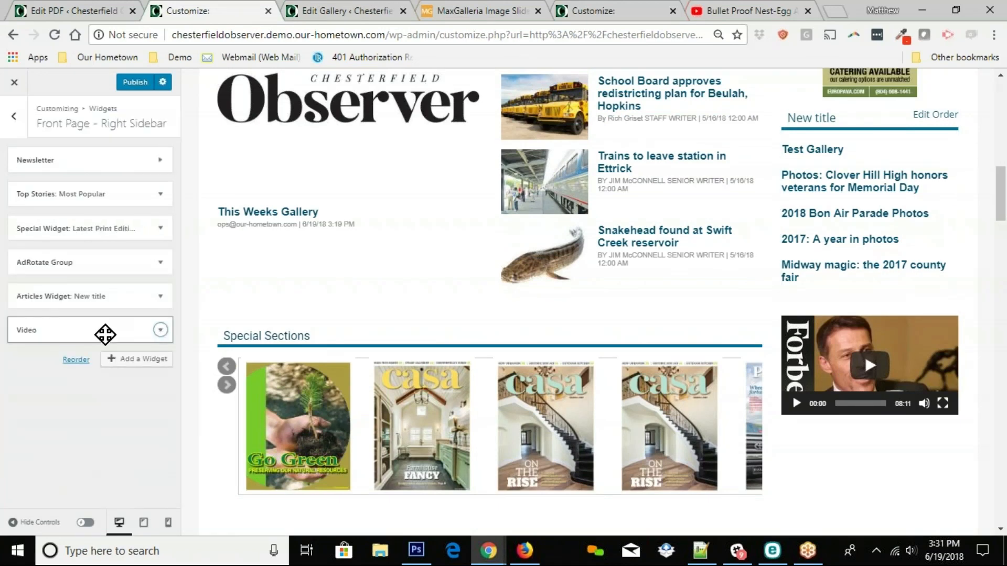
drag(105, 334, 105, 159)
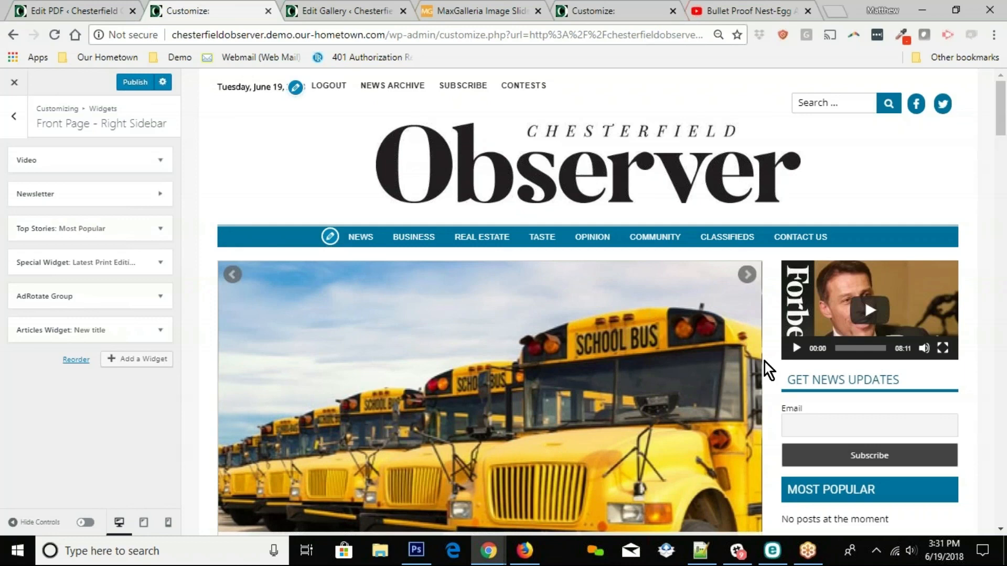
scroll(766, 370, down, 3)
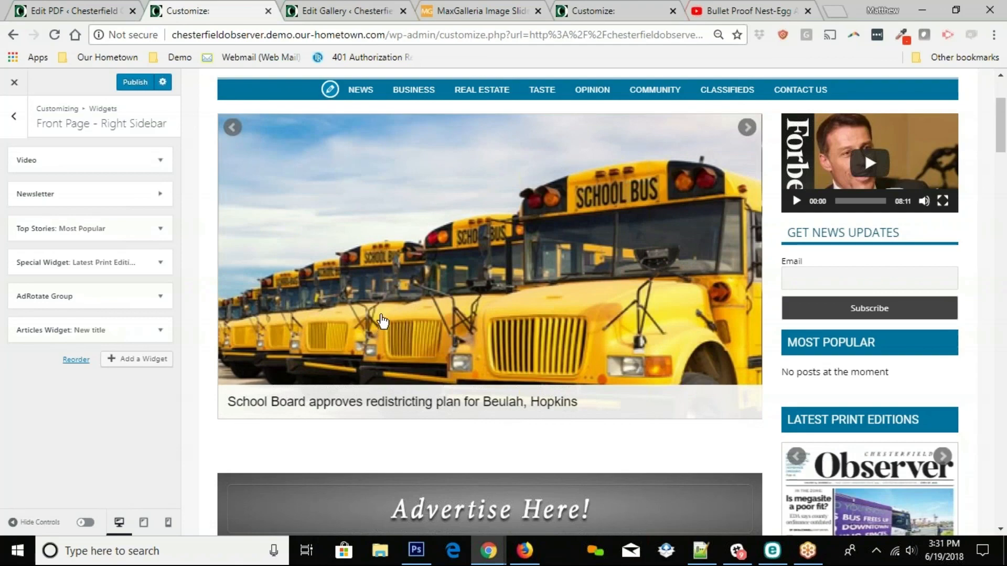
scroll(768, 372, up, 3)
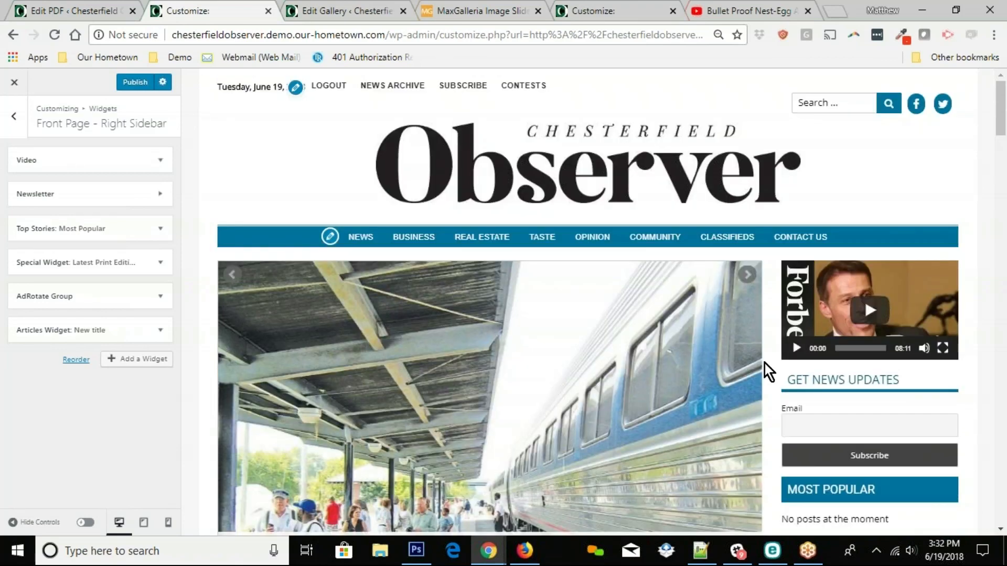